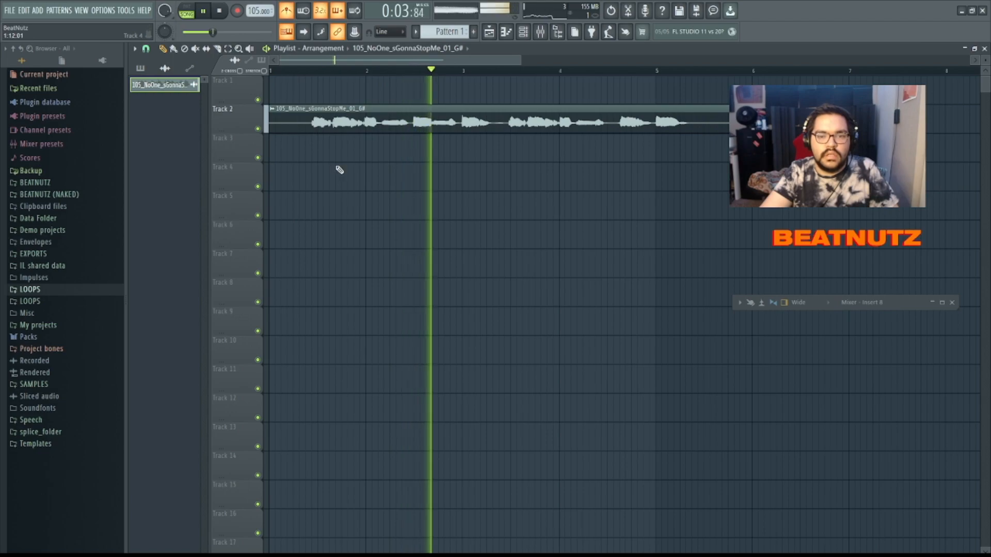
- Set the vocal clip's declicking mode to Smooth (bleeding) and adjust the crossfade between the first two chops on Track 2
scroll(413, 182, down, 2)
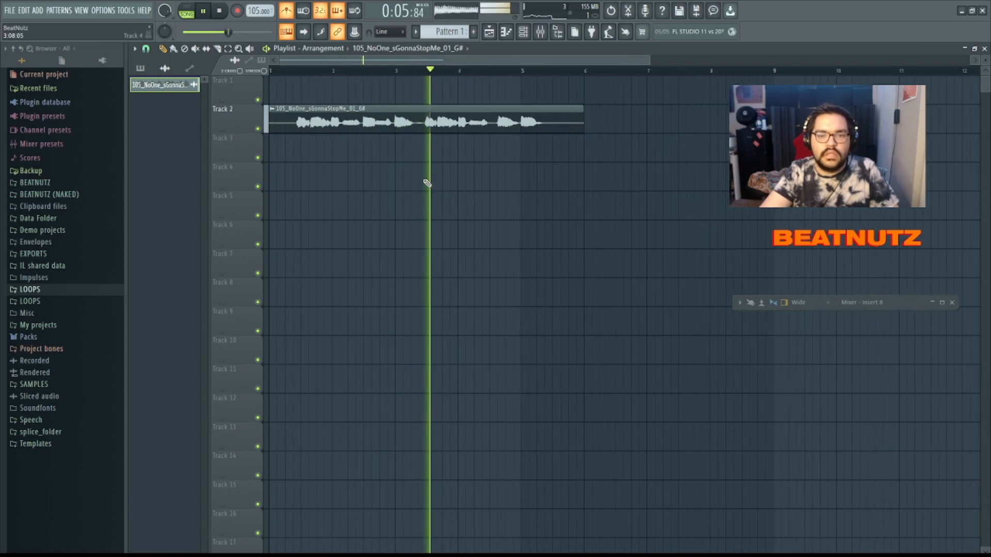
scroll(542, 182, up, 3)
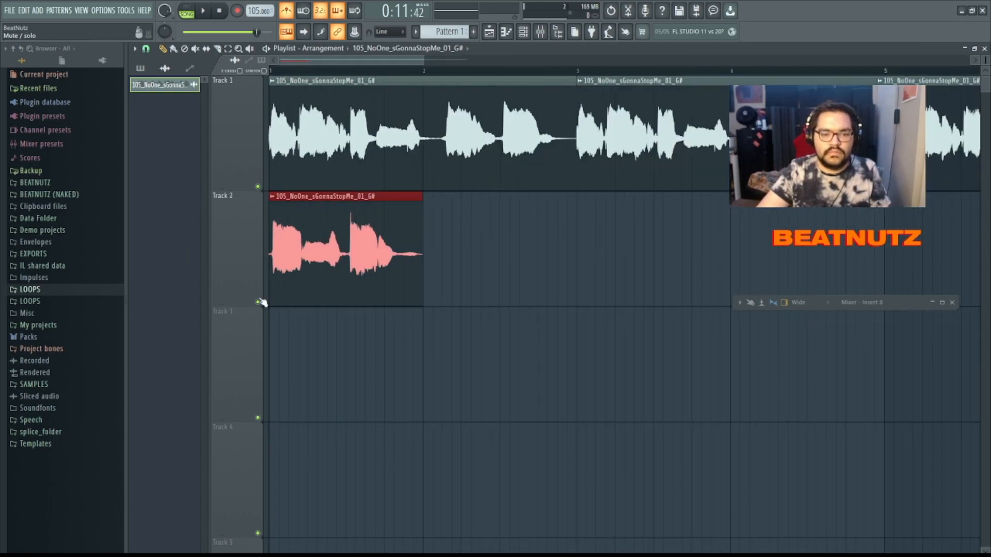
scroll(530, 214, up, 4)
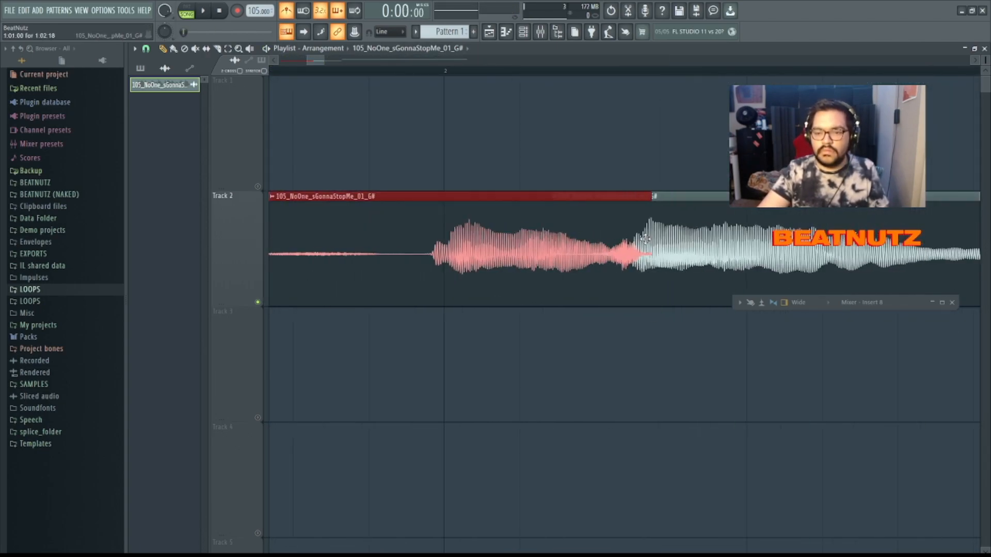
double_click(451, 232)
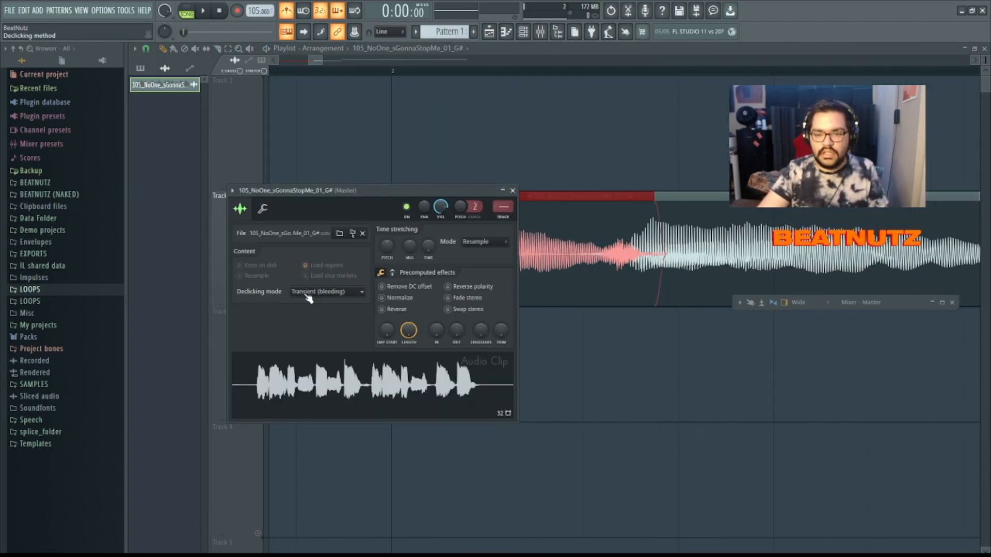
ctrl+click(650, 346)
double_click(362, 263)
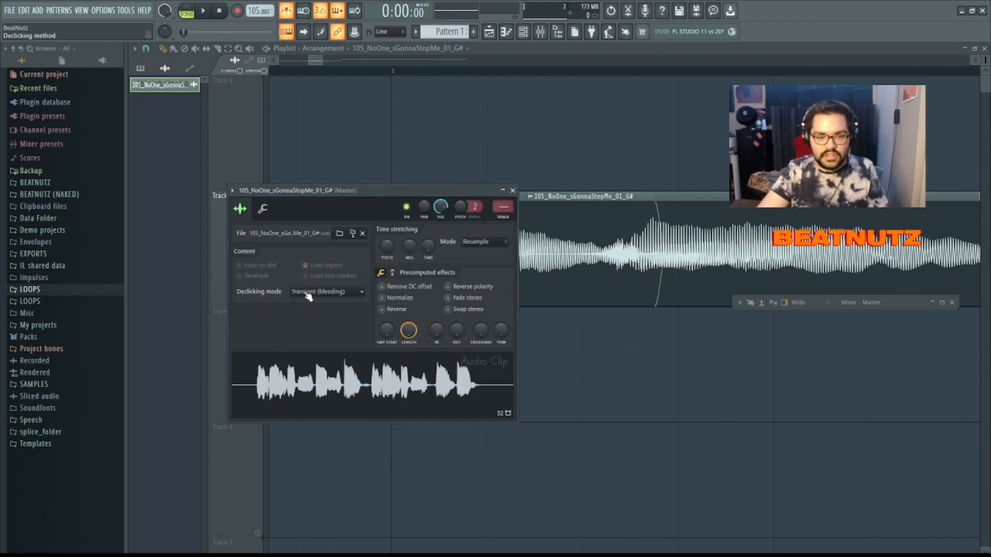
scroll(310, 293, down, 1)
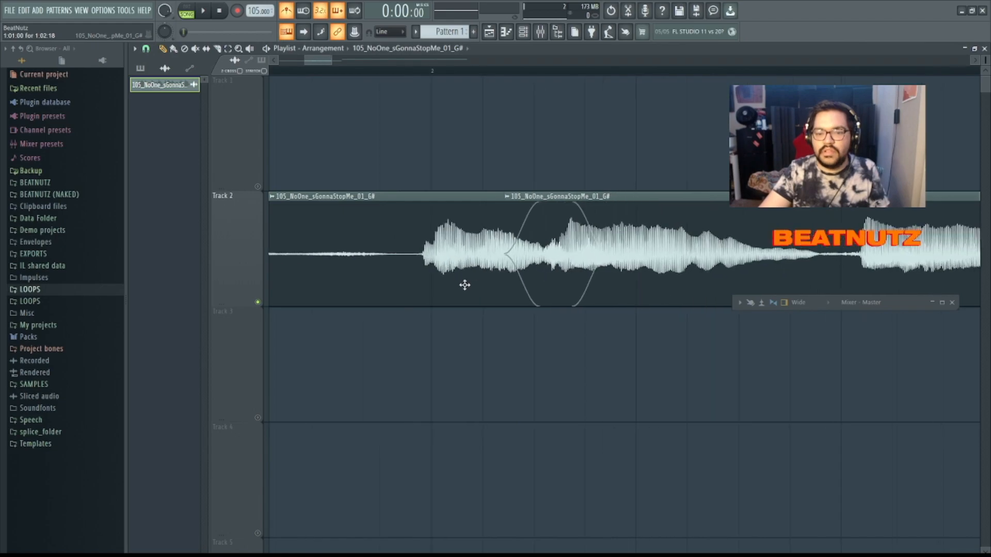
drag(571, 211, 524, 210)
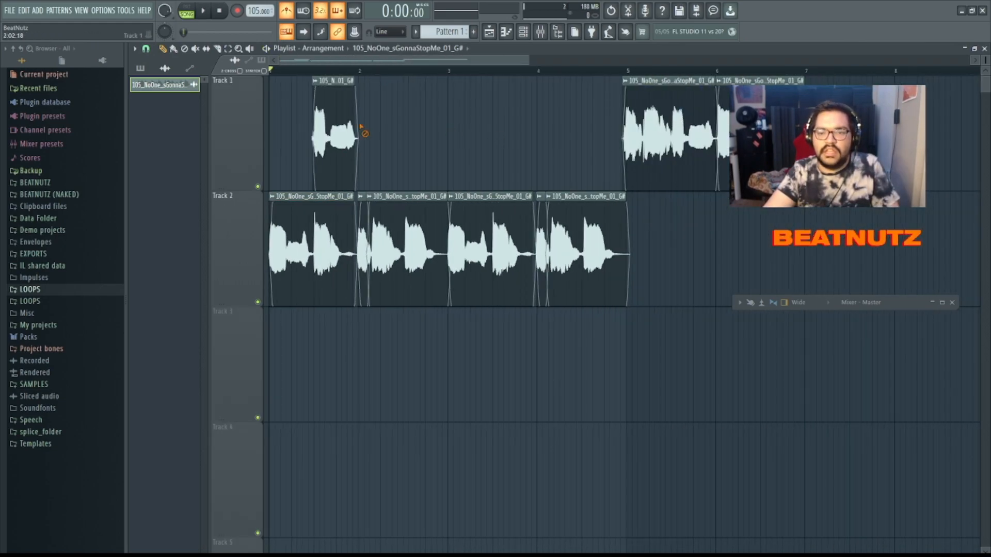
- Delete the short leftover chop on Track 1 and place the full vocal clip on Track 3 from bar 1
right_click(358, 130)
drag(651, 113, 356, 103)
drag(481, 99, 407, 364)
drag(531, 318, 721, 312)
- Make the Track 3 vocal clip unique, set its time stretching mode to Stretch Pro and shift its formant up
click(272, 312)
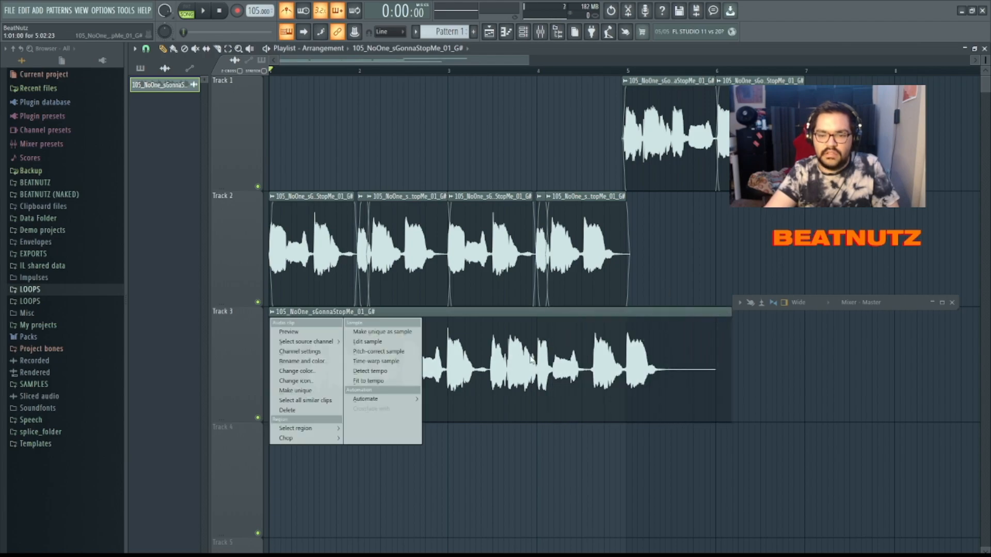
click(307, 394)
double_click(405, 353)
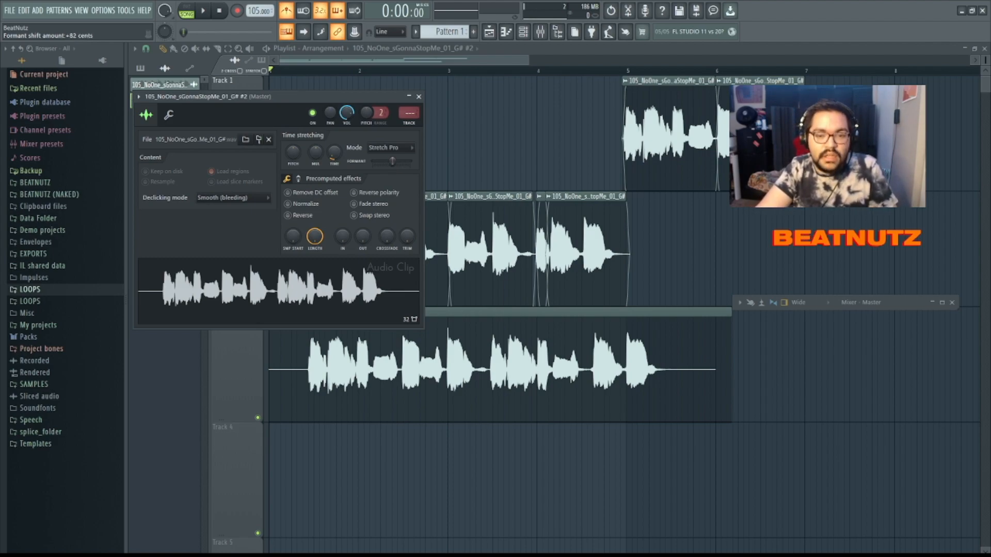
key(Escape)
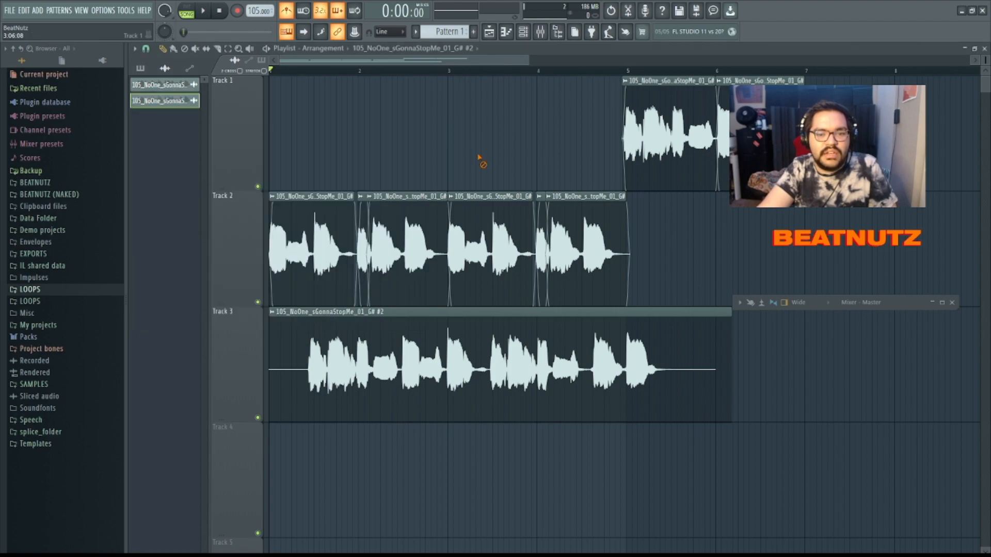
- Solo Track 3 and play back the unique vocal clip on its own
right_click(258, 418)
right_click(258, 418)
key(space)
scroll(416, 457, down, 2)
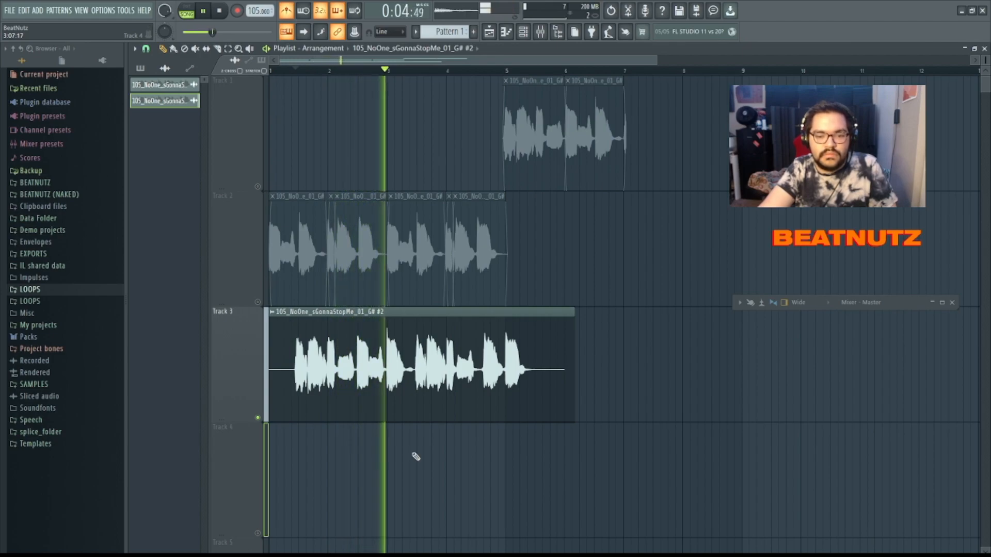
key(space)
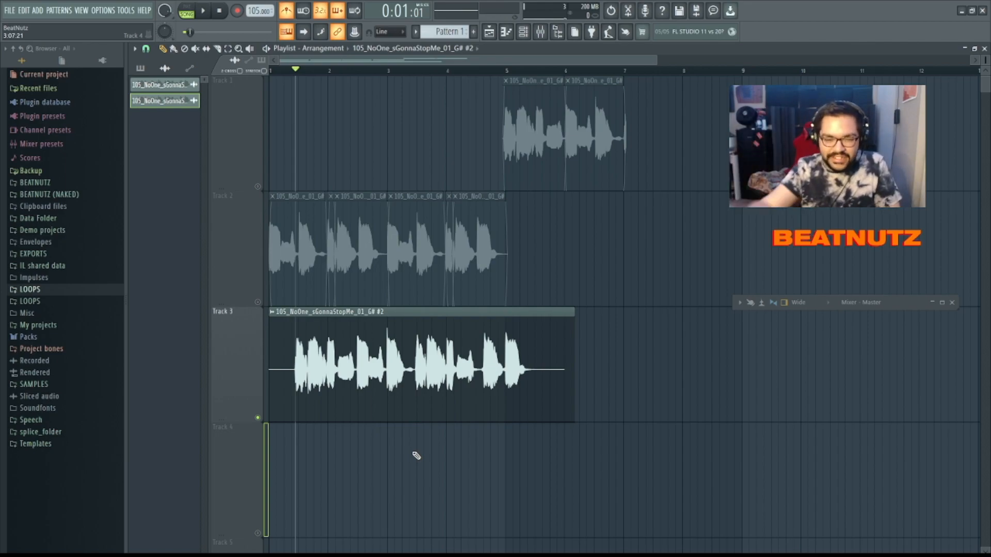
- Lower the channel volume of the Track 3 vocal clip to about 22% while it plays
double_click(354, 367)
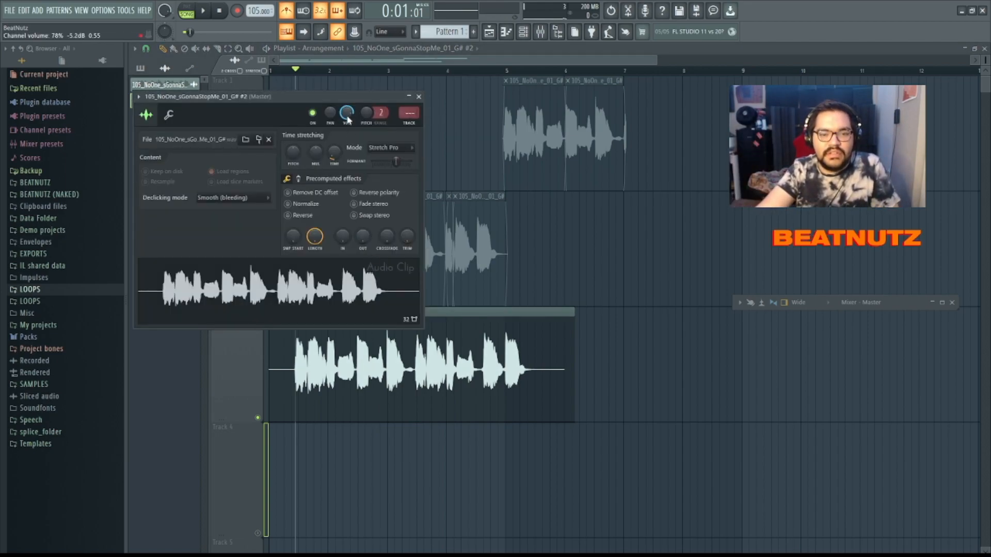
key(space)
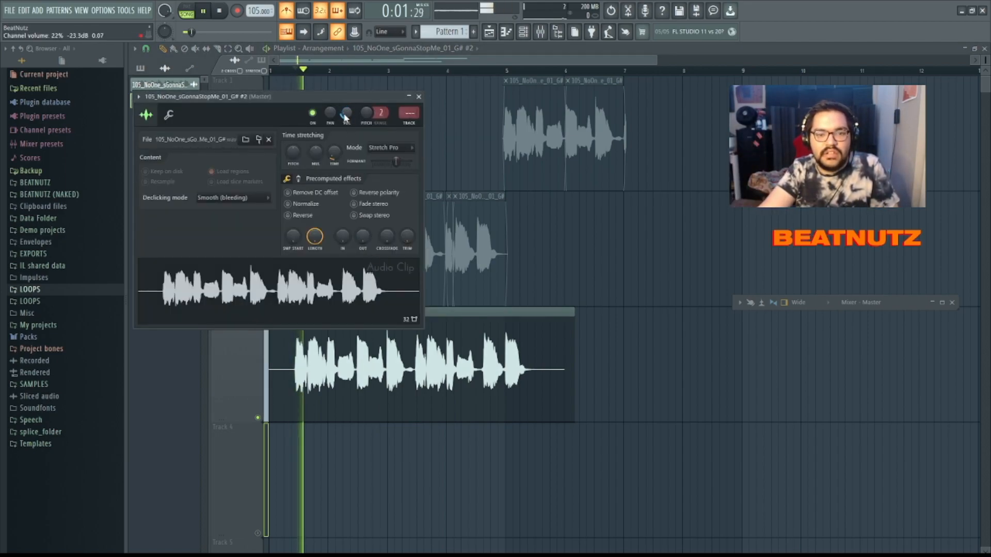
key(Escape)
key(space)
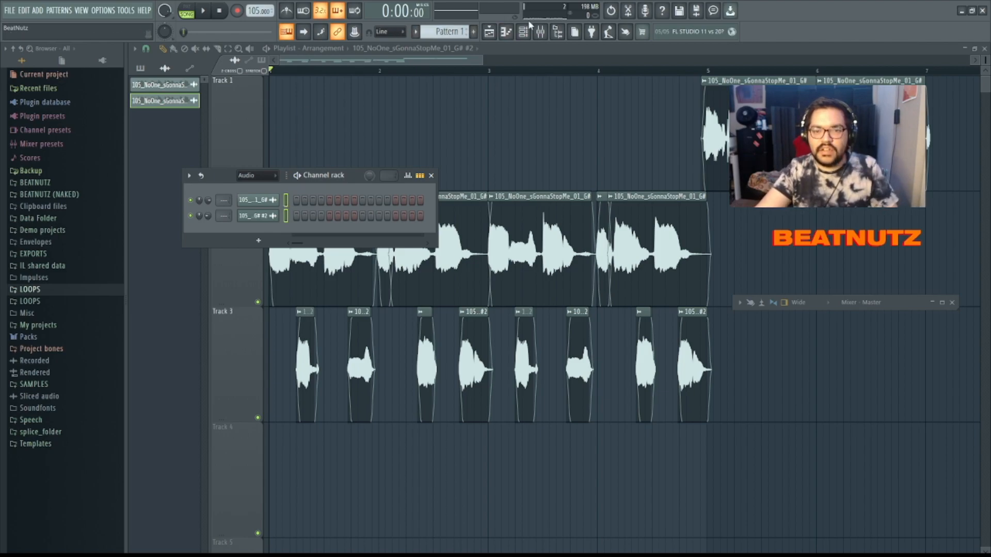
- Show the mixer as a floating window over the playlist, just below the channel rack
click(540, 32)
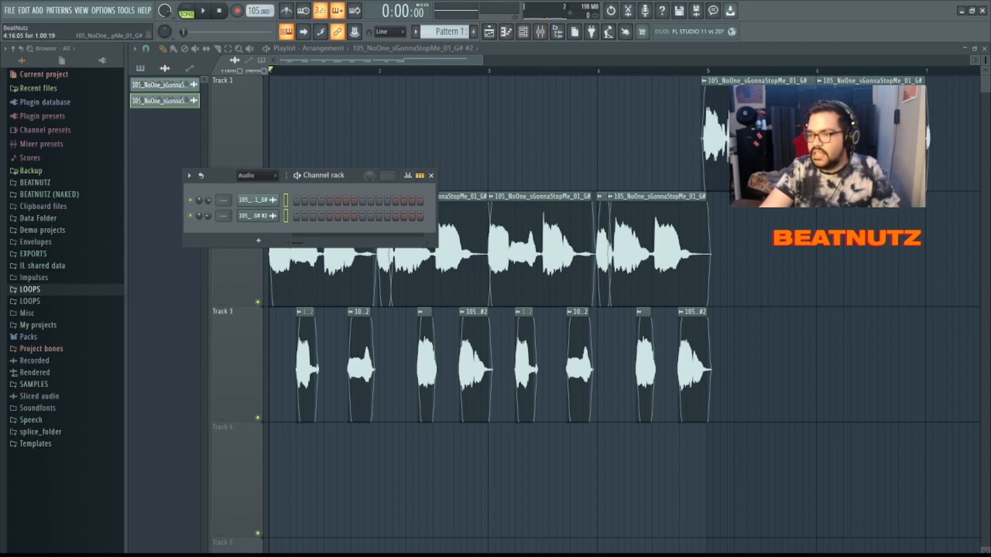
click(540, 32)
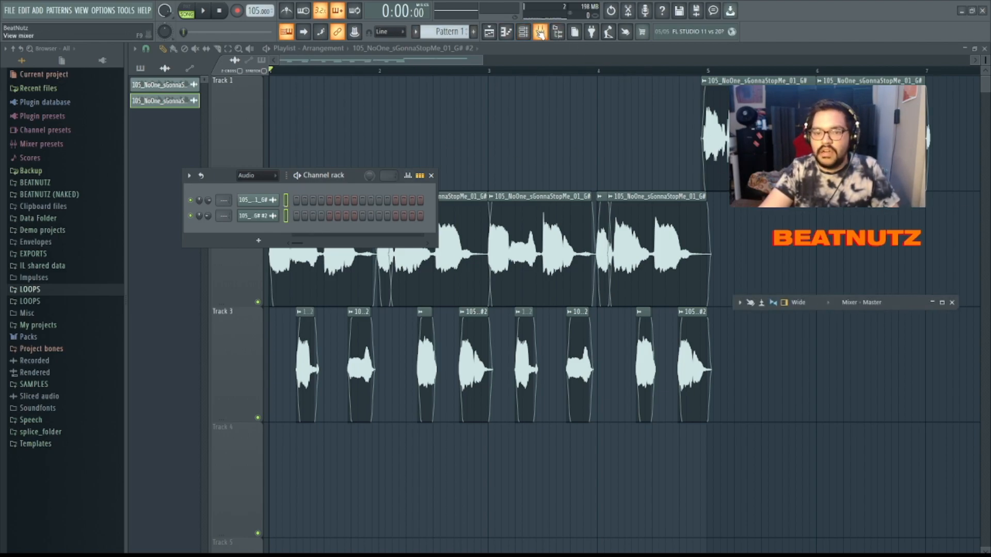
click(942, 303)
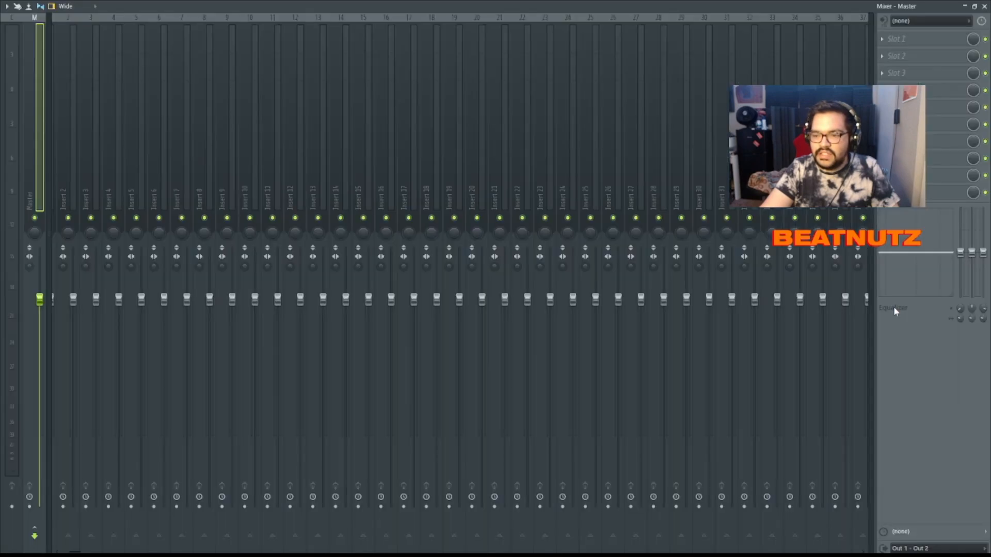
click(974, 7)
click(931, 303)
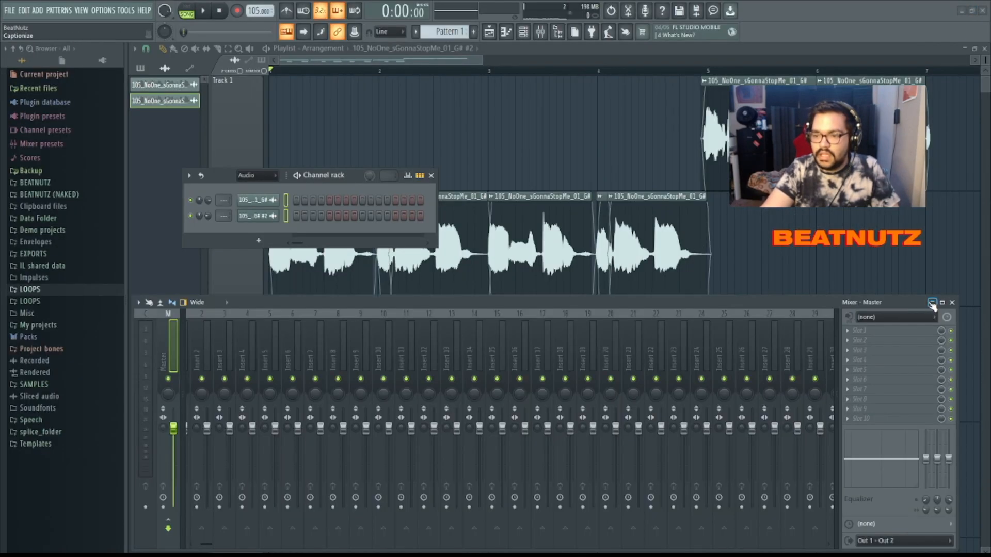
drag(648, 312, 670, 254)
- Route both vocal channels to mixer Insert 2 and rename that insert Vocal
click(220, 291)
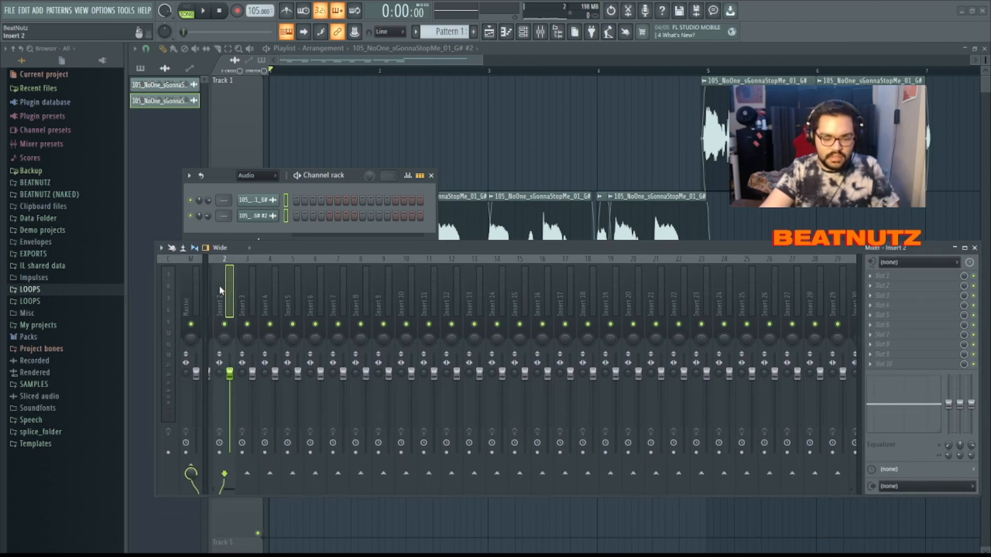
right_click(227, 290)
click(249, 258)
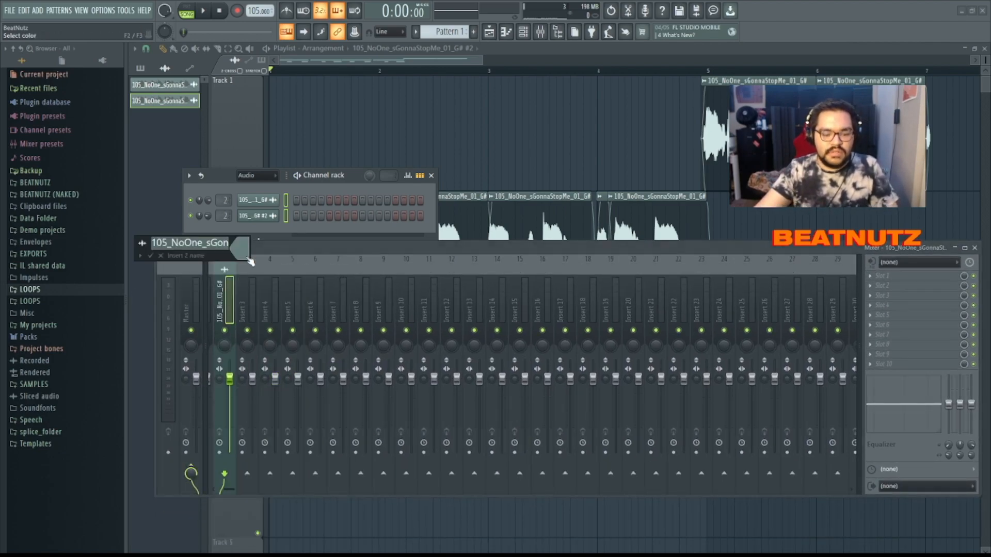
text(Vocal)
key(Return)
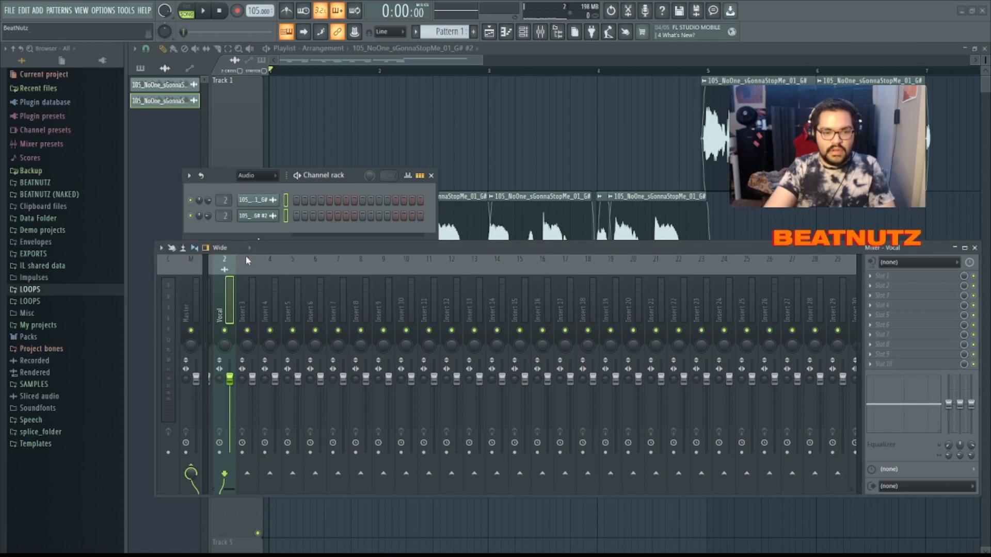
- Add RC-20 Retro Color to the Vocal insert's first effect slot, choose the Next Door Studio preset and start playback
click(917, 286)
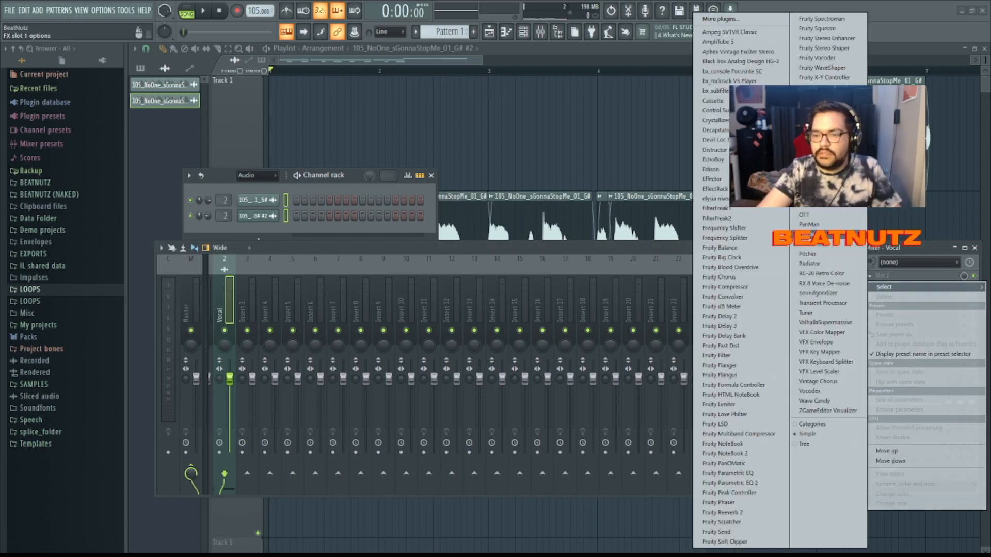
click(829, 274)
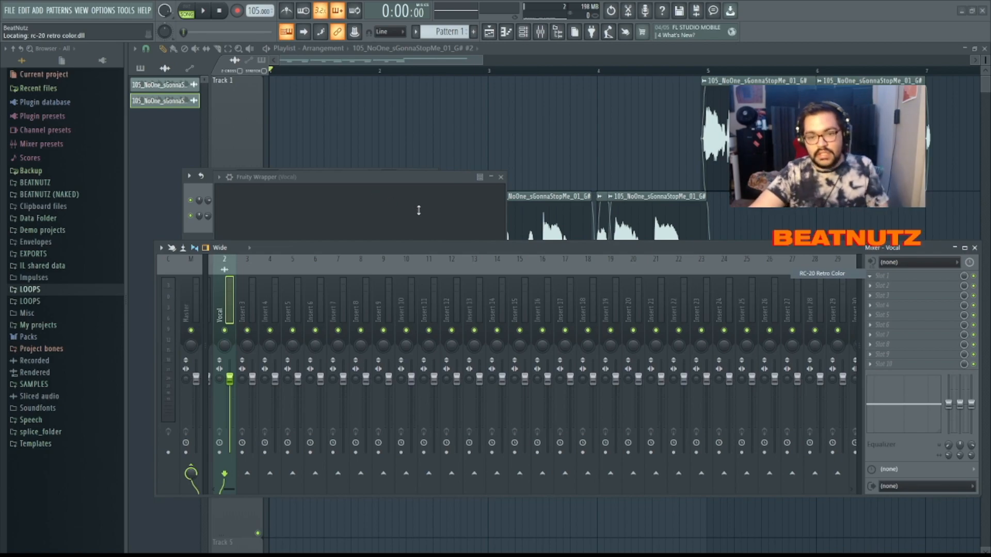
key(space)
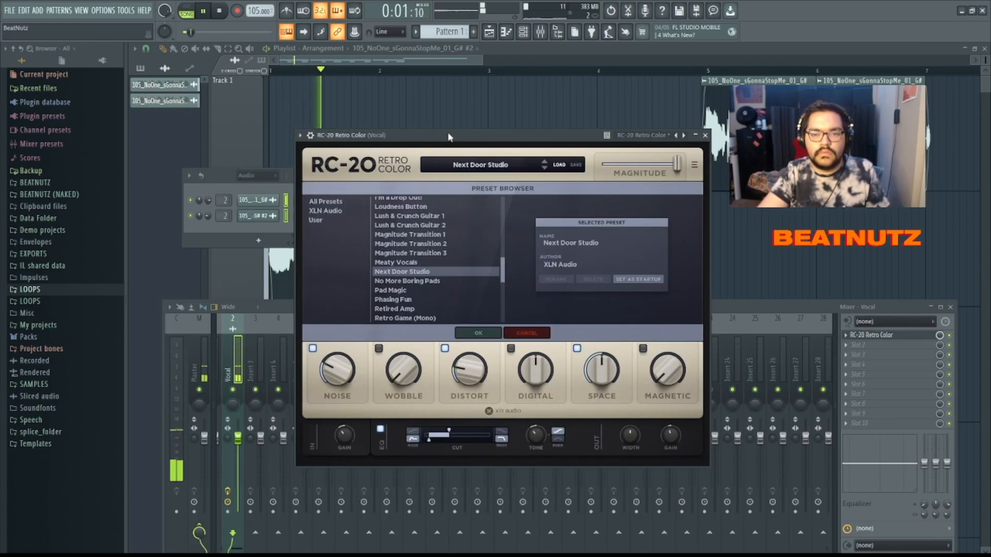
- Adjust the RC-20 magnitude and reduce the effect's mix level on the Vocal insert during playback
drag(675, 165, 653, 172)
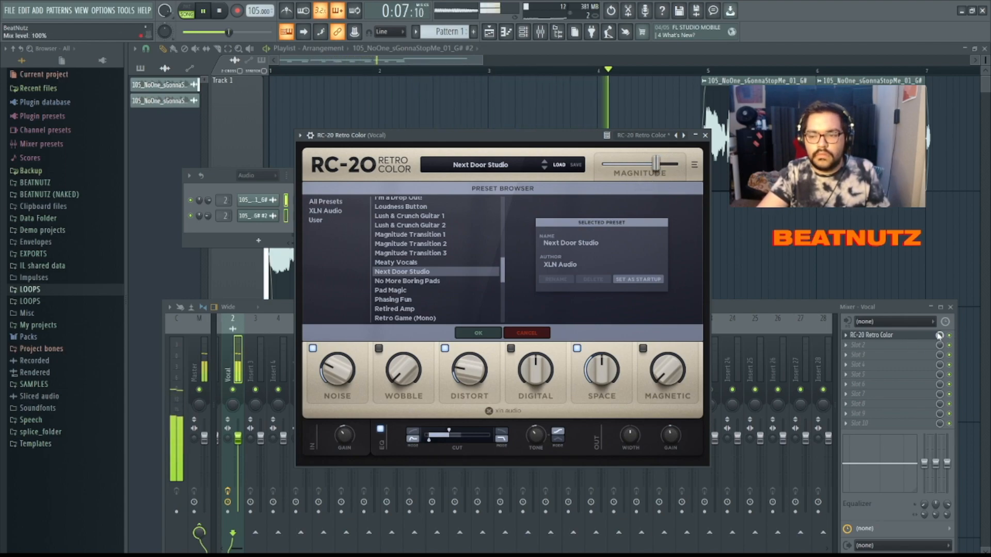
drag(940, 335, 939, 343)
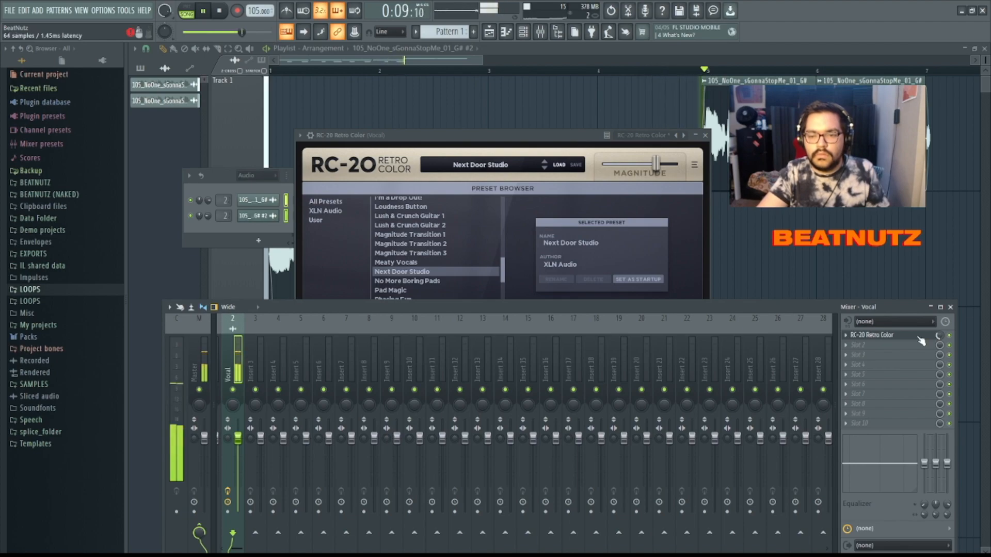
drag(656, 165, 678, 165)
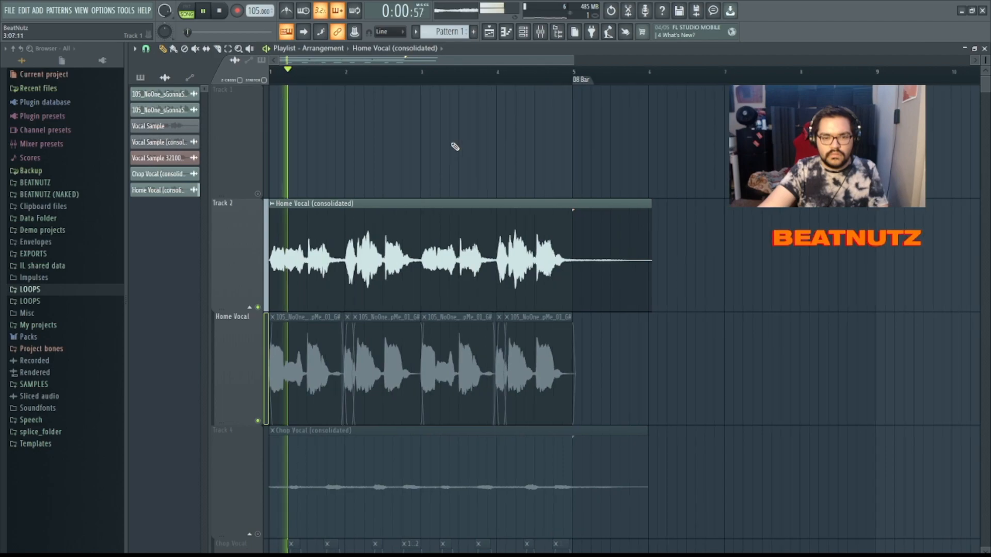
- Unmute Track 3, which holds Pattern 1, and display all channels in the channel rack
scroll(559, 228, down, 2)
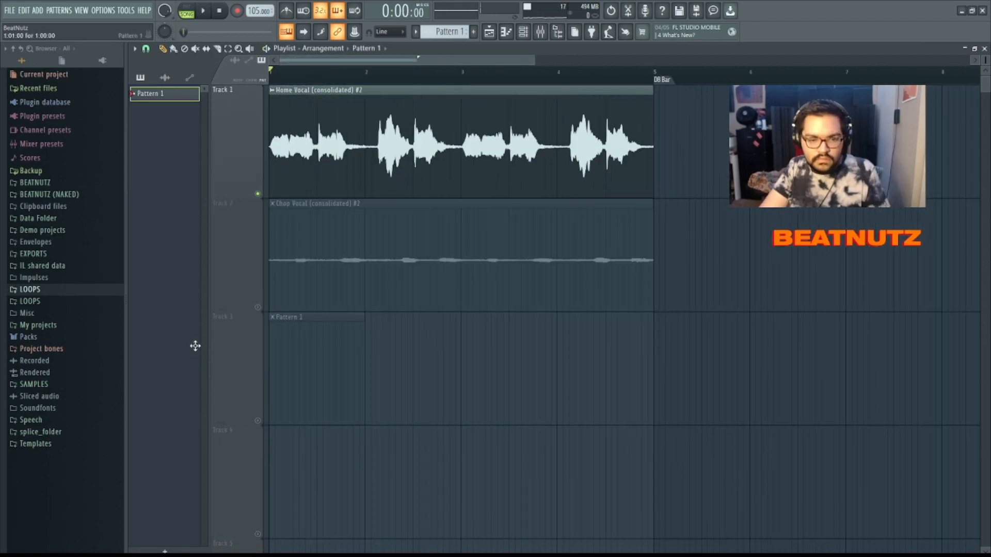
click(259, 422)
click(523, 32)
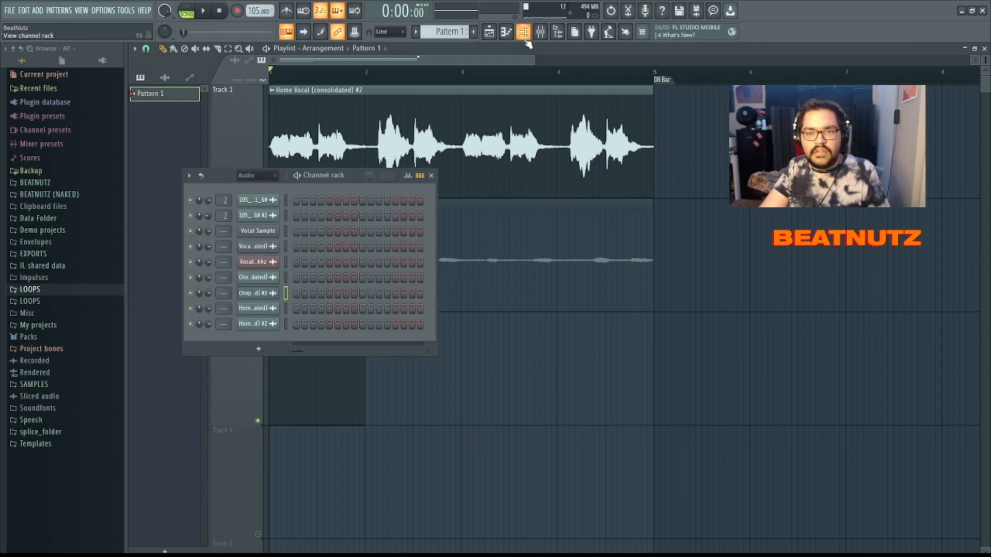
click(257, 176)
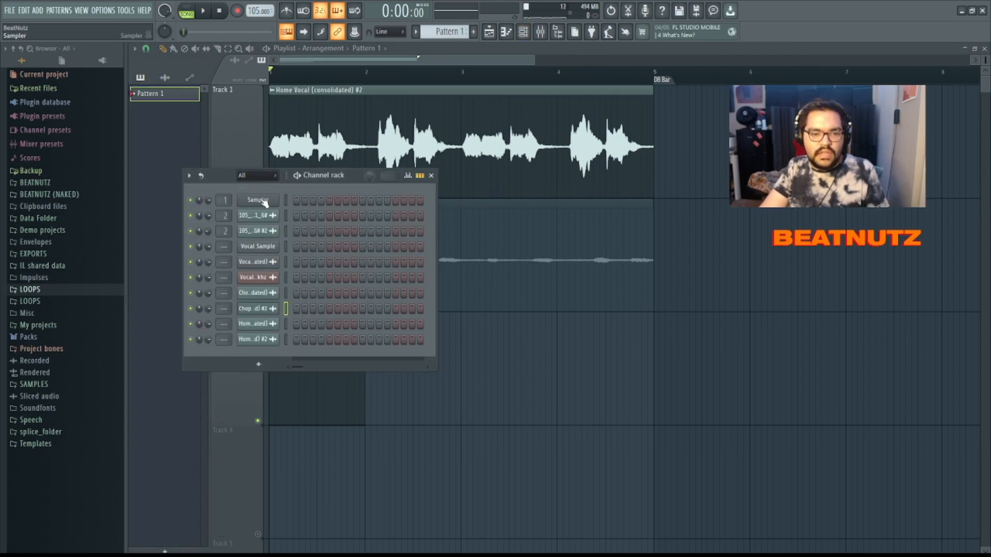
- Replace the Sampler channel with FL Keys, move its window clear of the channel list and start playback
right_click(265, 203)
mouse_move(339, 290)
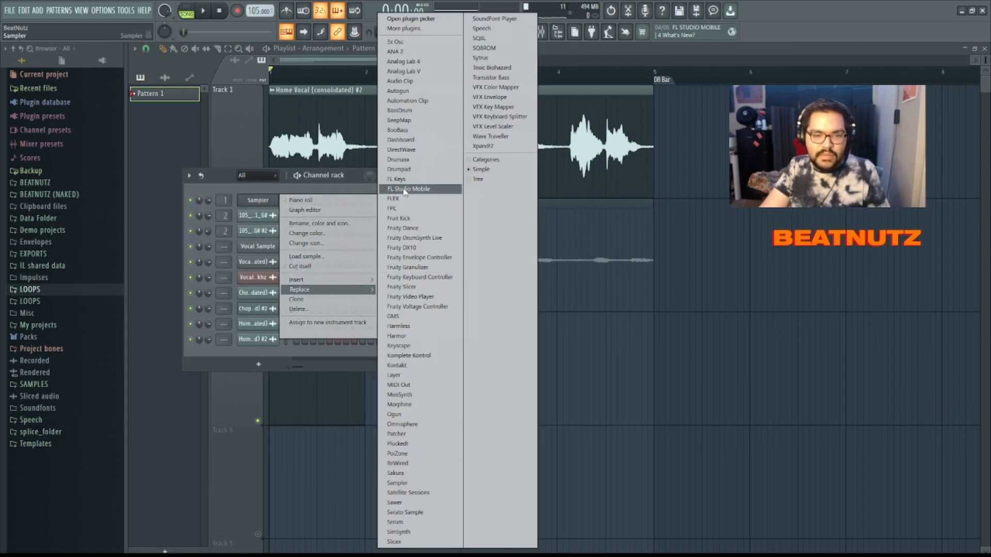
click(405, 180)
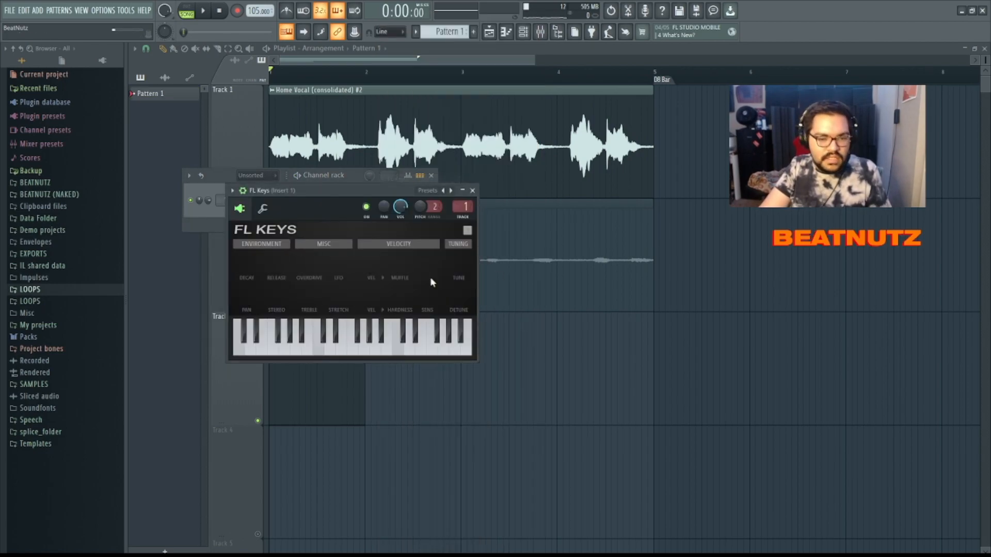
drag(363, 195, 470, 203)
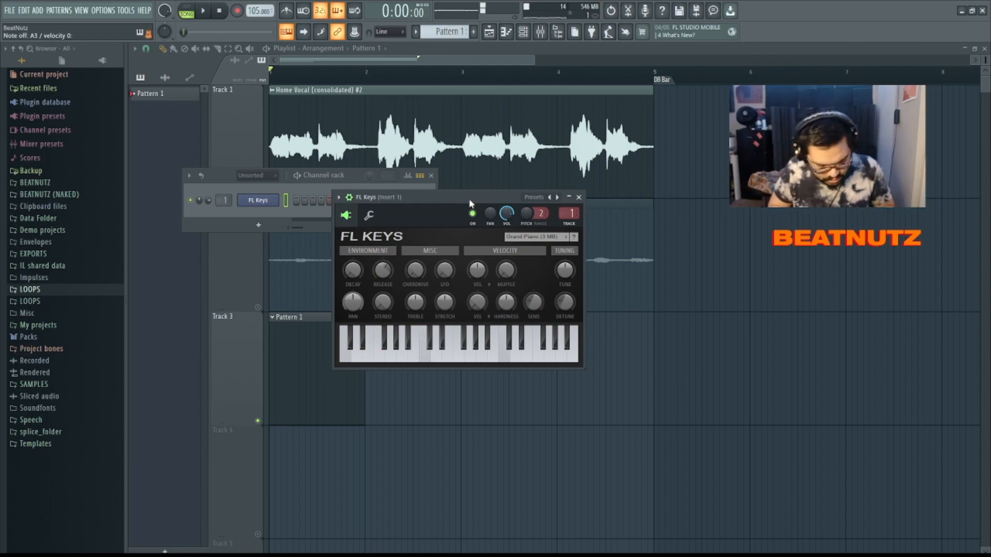
key(space)
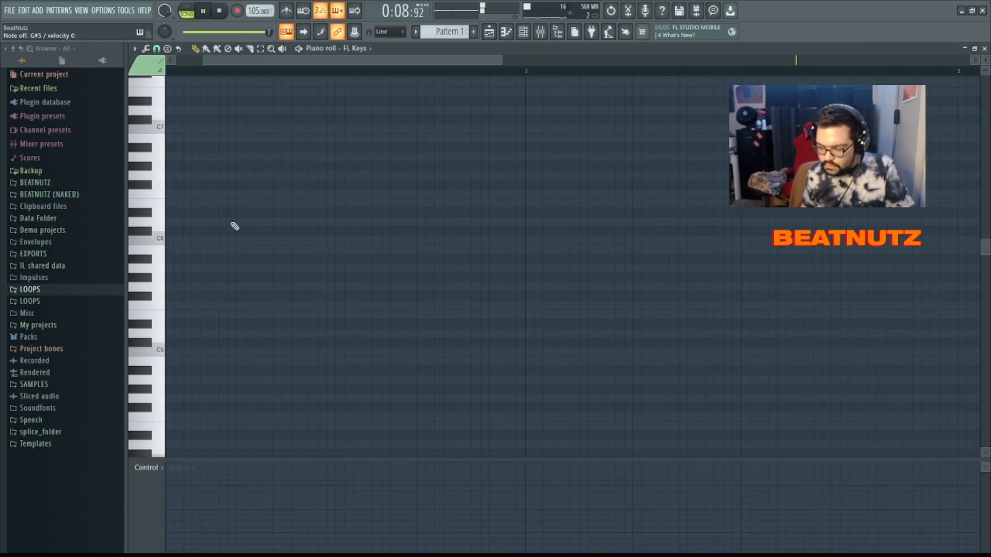
- Record FL Keys chords into Pattern 1 on Track 3 while the home vocal plays in the playlist
key(space)
click(489, 32)
key(space)
double_click(333, 368)
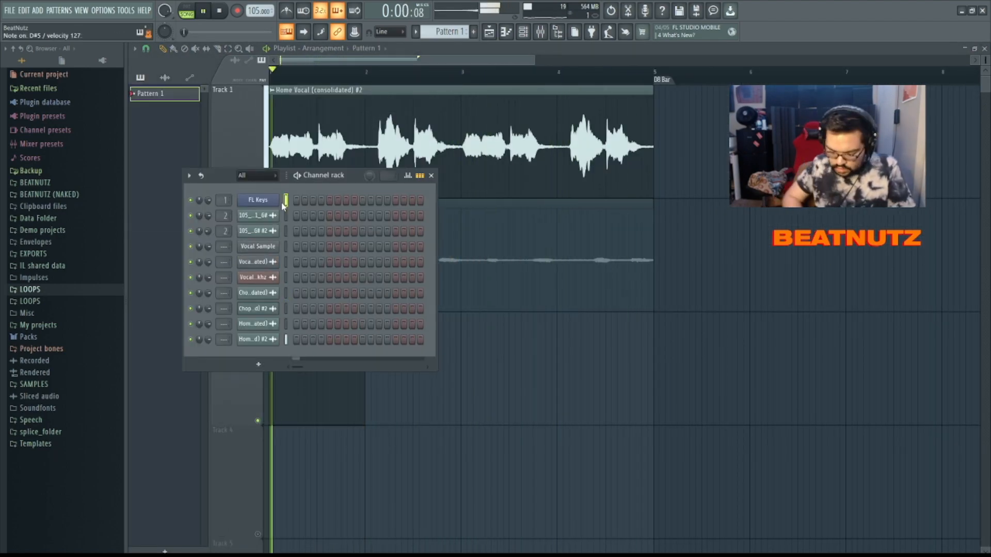
key(space)
key(space)
key(space)
click(237, 11)
click(431, 175)
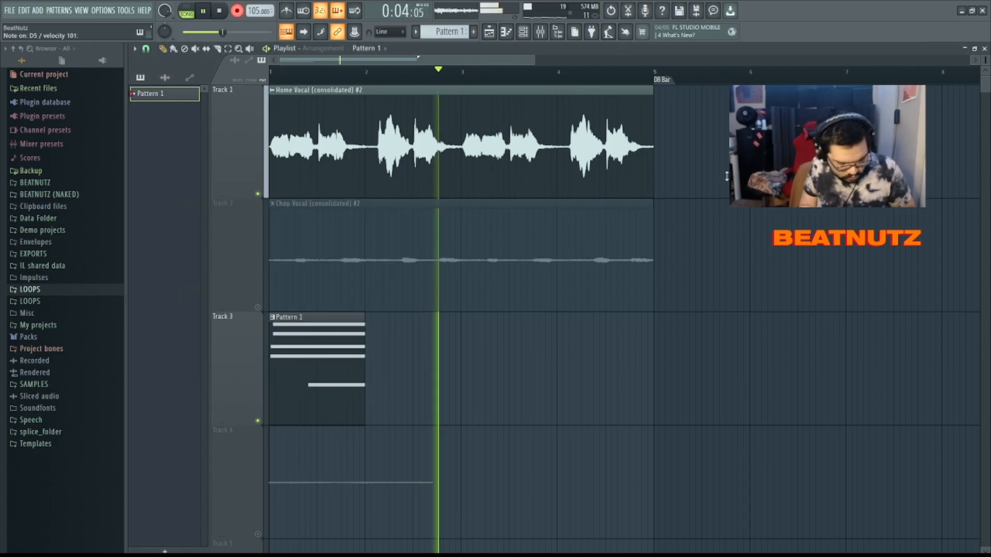
key(space)
- Delete the unwanted recorded audio clip and extend the Pattern 1 clip to four bars
click(164, 77)
right_click(184, 238)
click(192, 354)
click(594, 424)
drag(460, 372, 653, 372)
- Repeat the two-bar FL Keys chord progression across bars 3 and 4 and play the loop back
scroll(657, 362, up, 8)
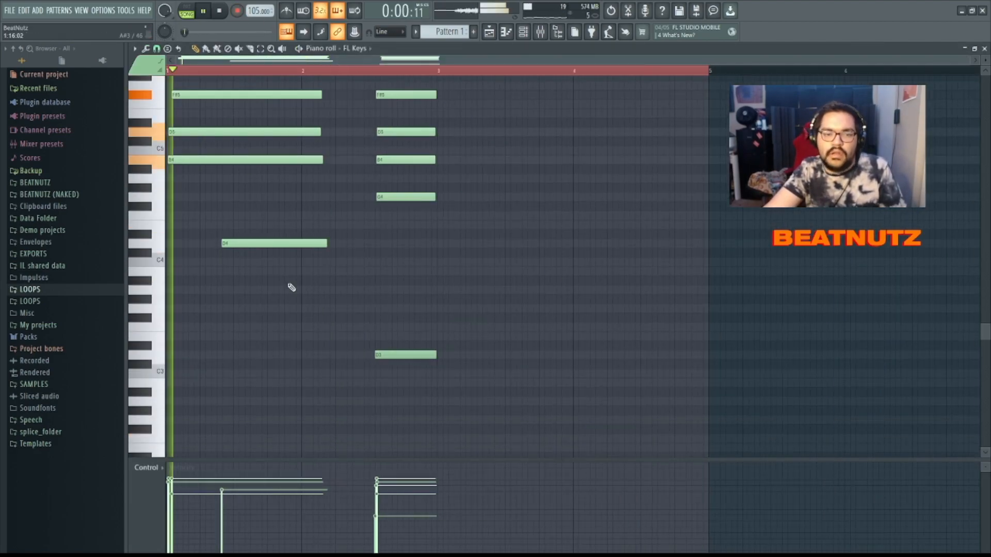
drag(723, 383, 756, 337)
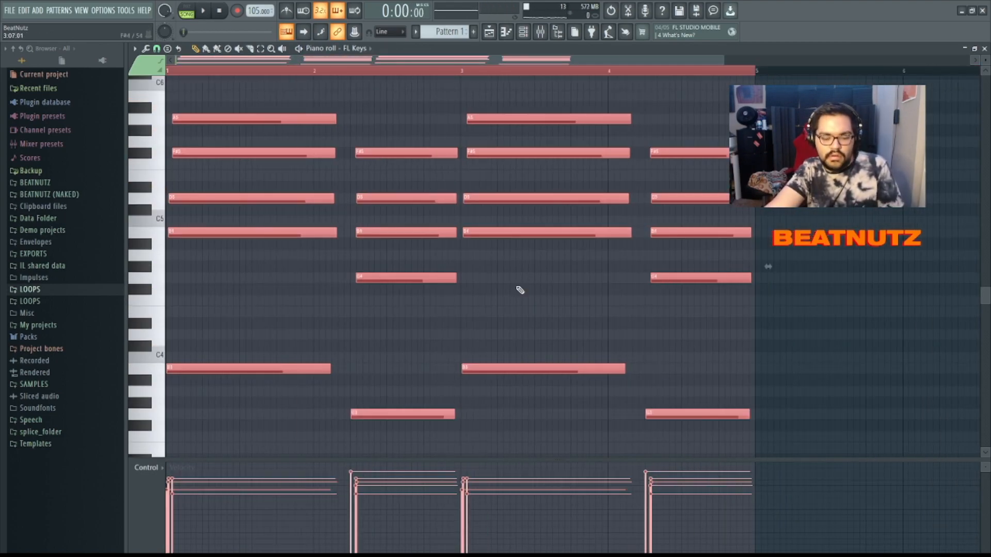
key(space)
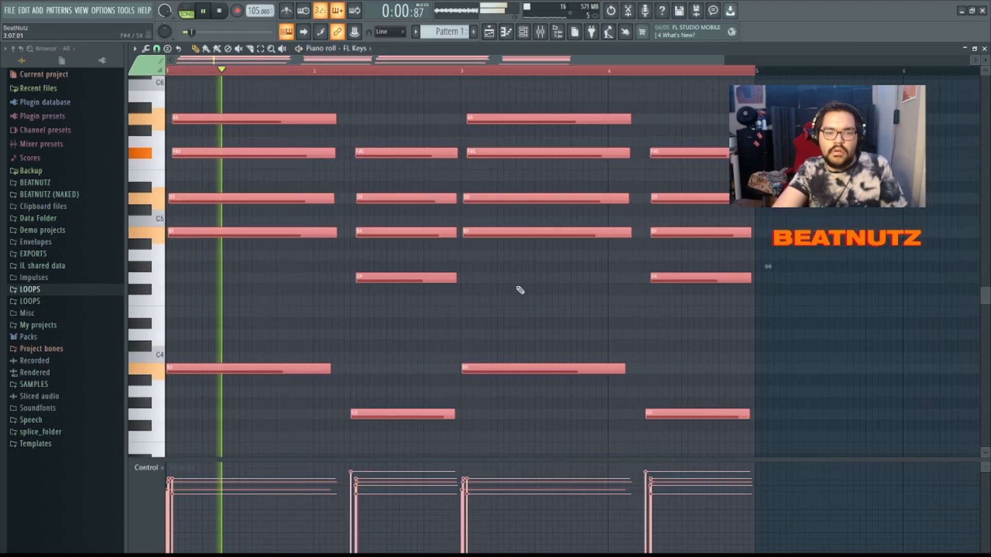
key(l)
key(space)
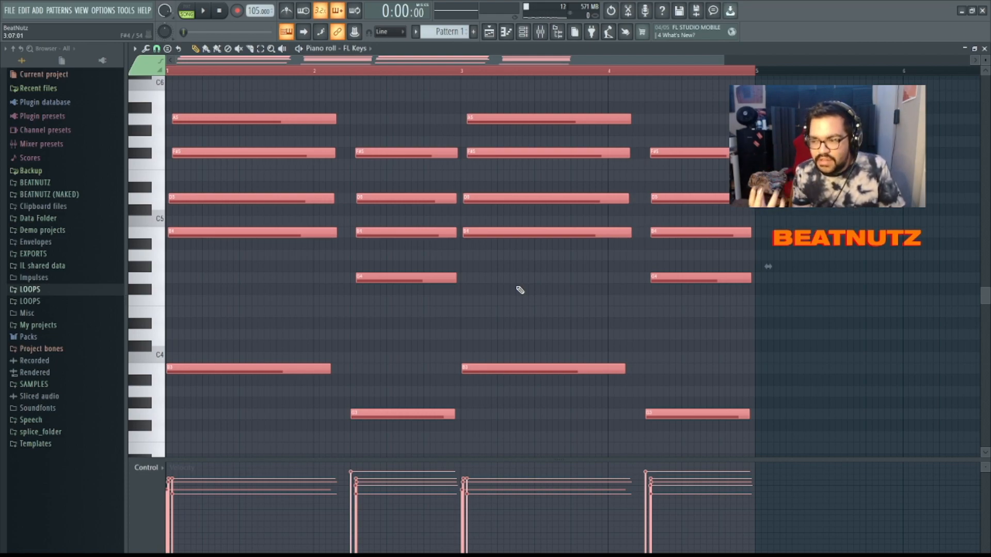
- Nudge the C#6 note in bar 2 of the FL Keys #2 melody slightly earlier and replay the loop
key(space)
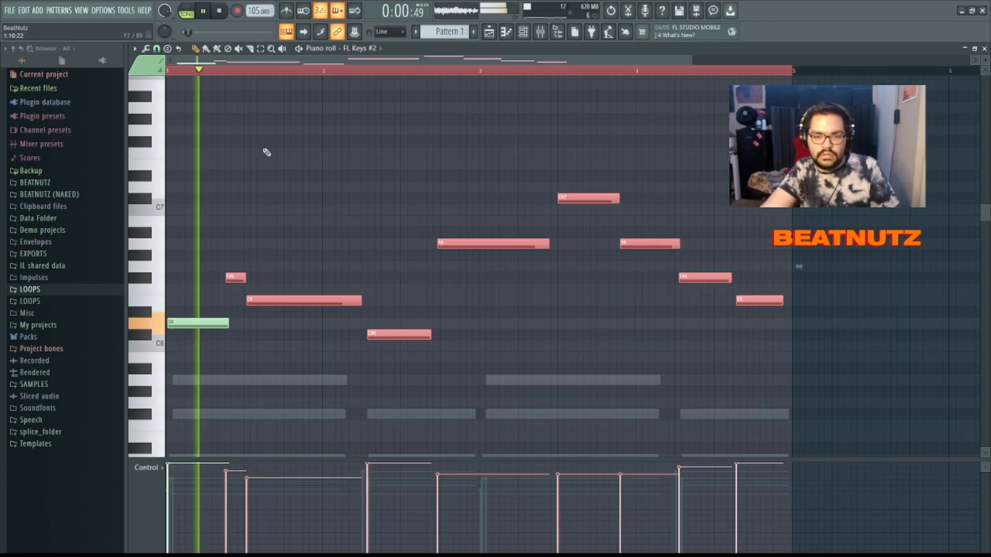
ctrl+click(304, 158)
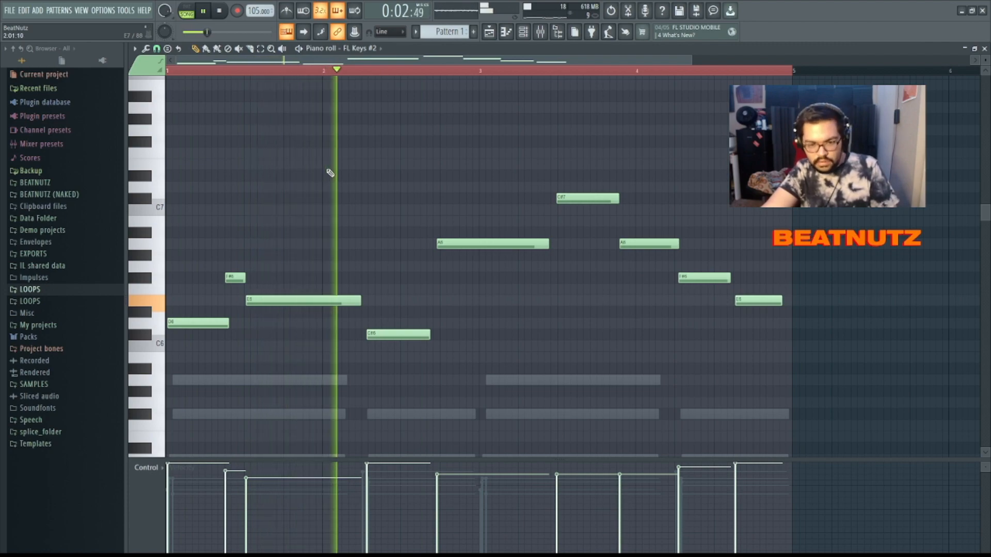
drag(408, 358, 385, 308)
key(shift+Left)
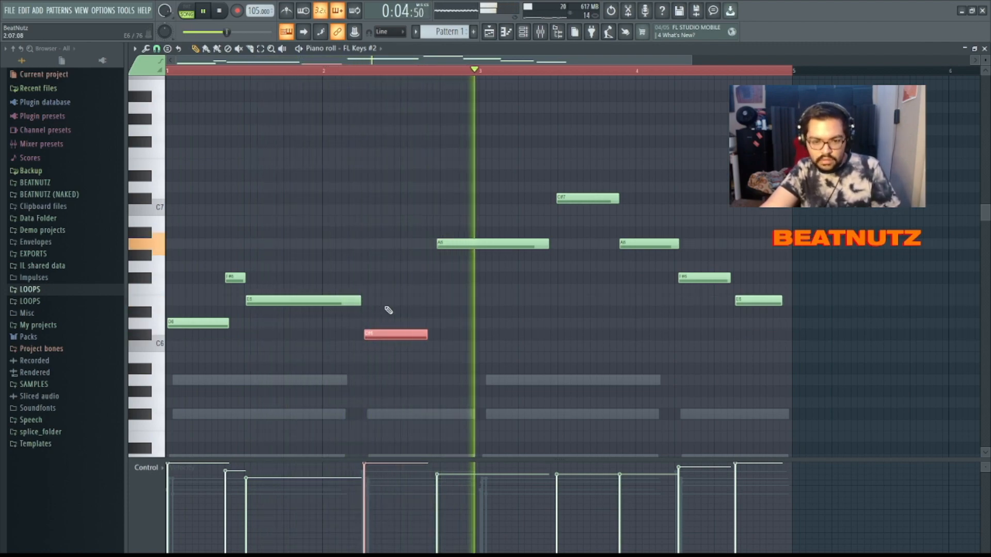
key(space)
key(space)
key(ctrl+alt+y)
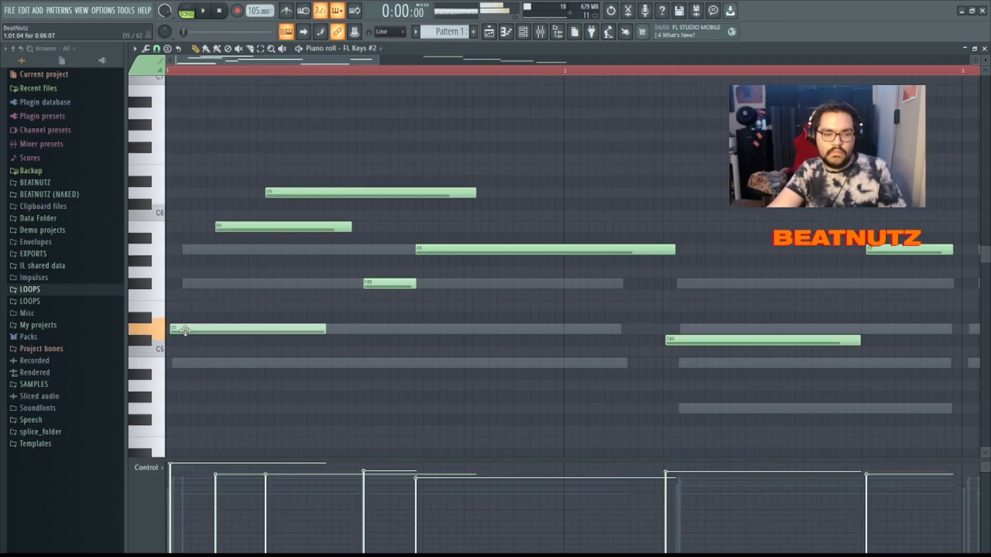
- Move the melody's opening D5 note to F#5, the short F#5 to D5 and the long A5 to C#5, and replay
drag(185, 331, 185, 284)
key(space)
scroll(199, 320, up, 2)
scroll(198, 320, down, 2)
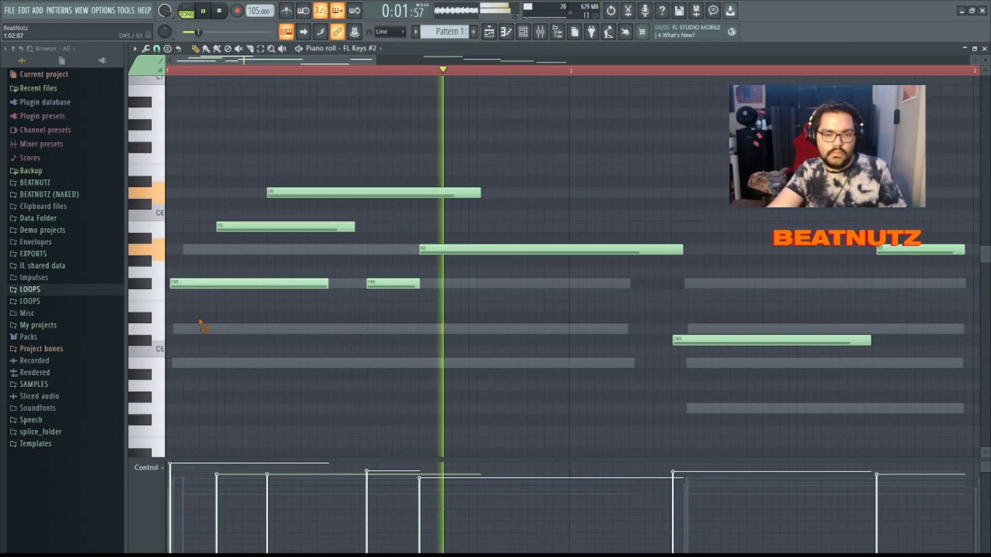
key(space)
drag(399, 283, 400, 329)
drag(433, 249, 427, 340)
key(space)
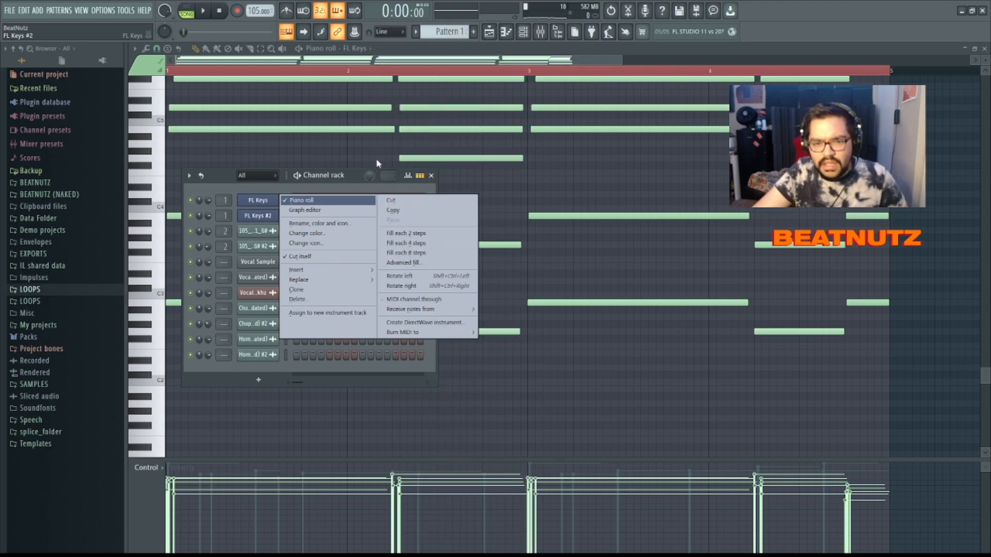
- Replace the FL Keys chord channel with Analog Lab V and start playback
mouse_move(355, 280)
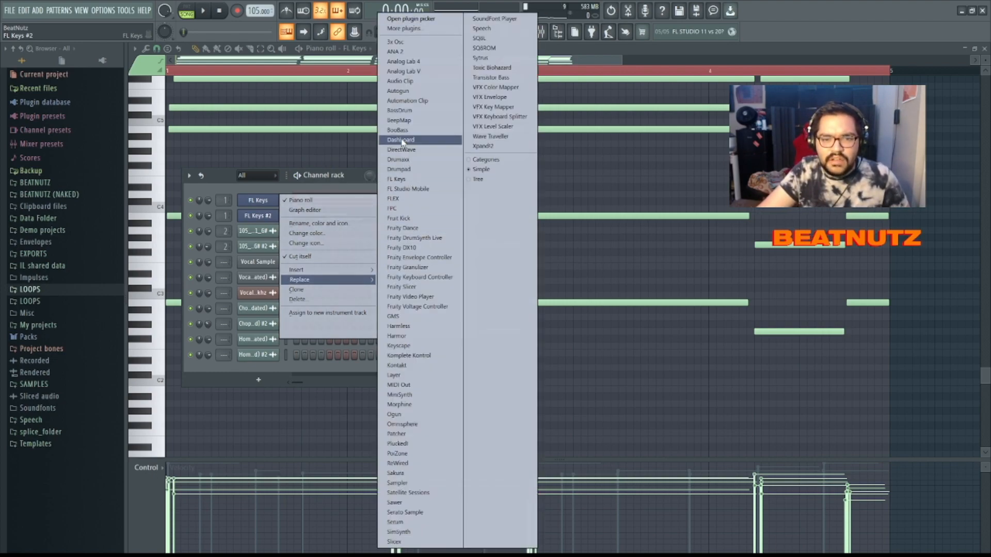
click(406, 73)
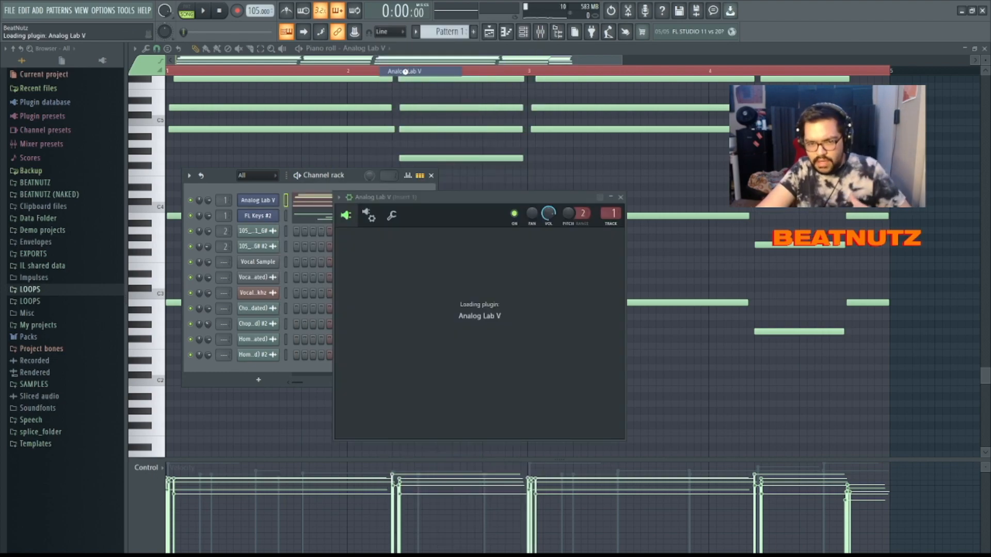
key(space)
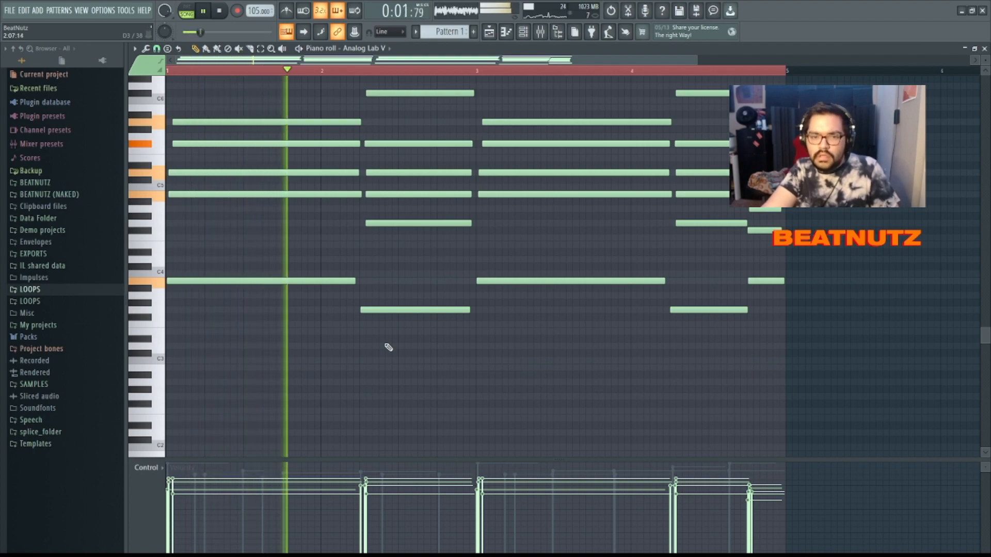
- Lower the velocities of all Analog Lab V chord notes slightly and shorten the notes to leave gaps between chords
scroll(388, 347, up, 1)
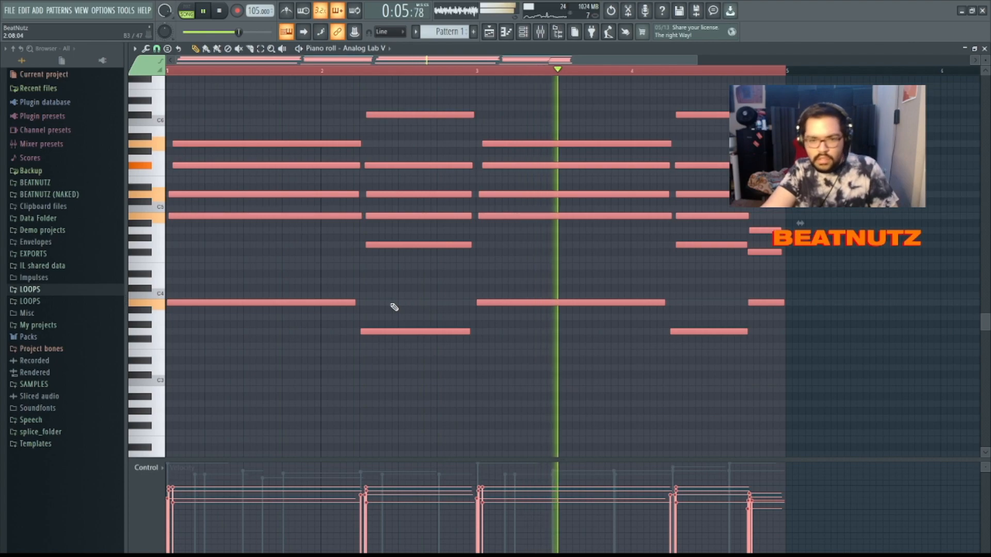
scroll(356, 175, up, 4)
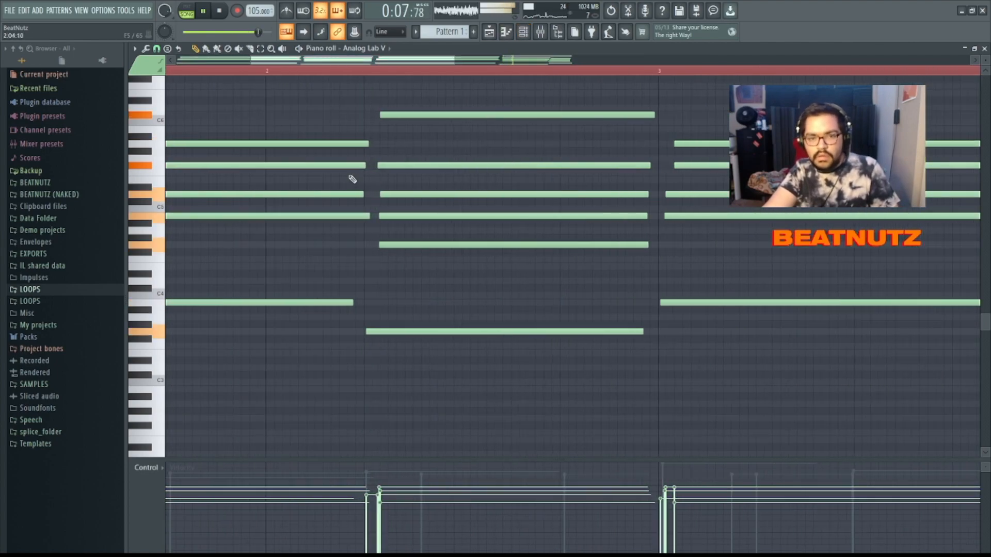
drag(381, 144, 320, 144)
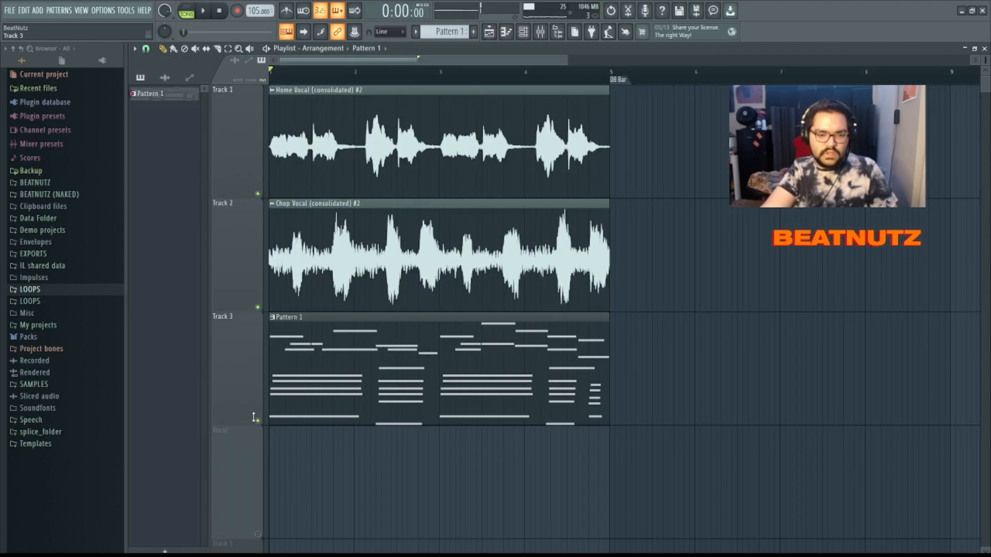
- Enable the muted fourth playlist track named Vocal and reset it to its default name and colour
right_click(258, 421)
right_click(258, 421)
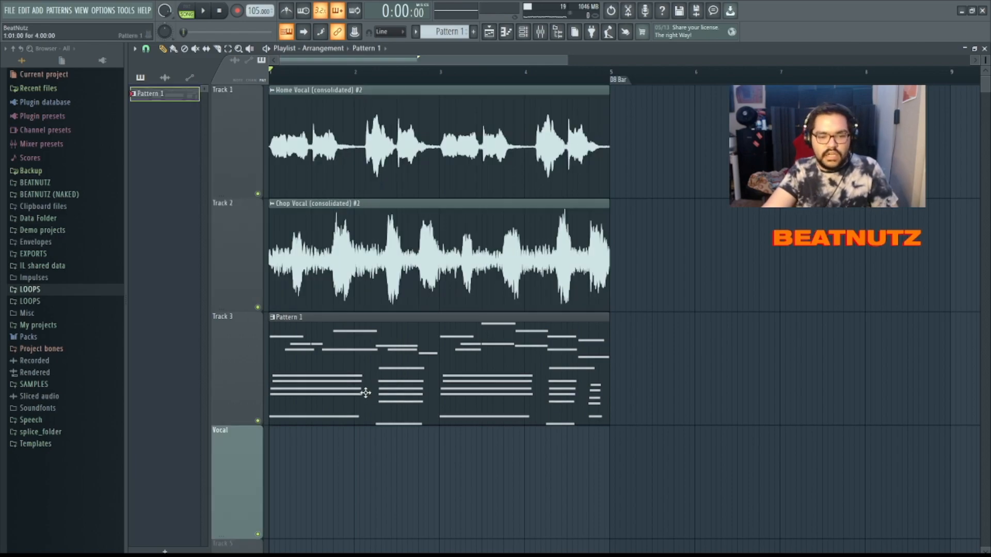
right_click(236, 445)
click(260, 519)
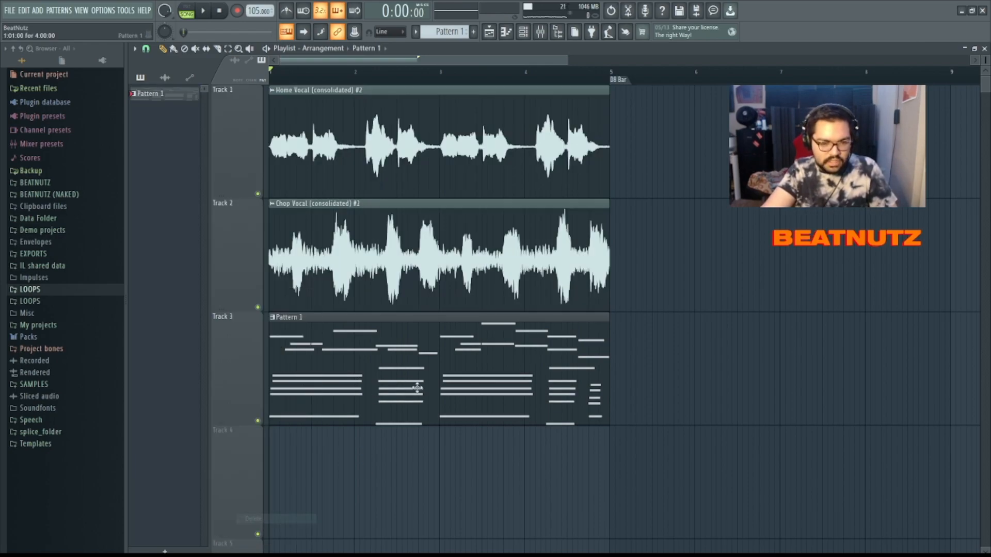
click(522, 32)
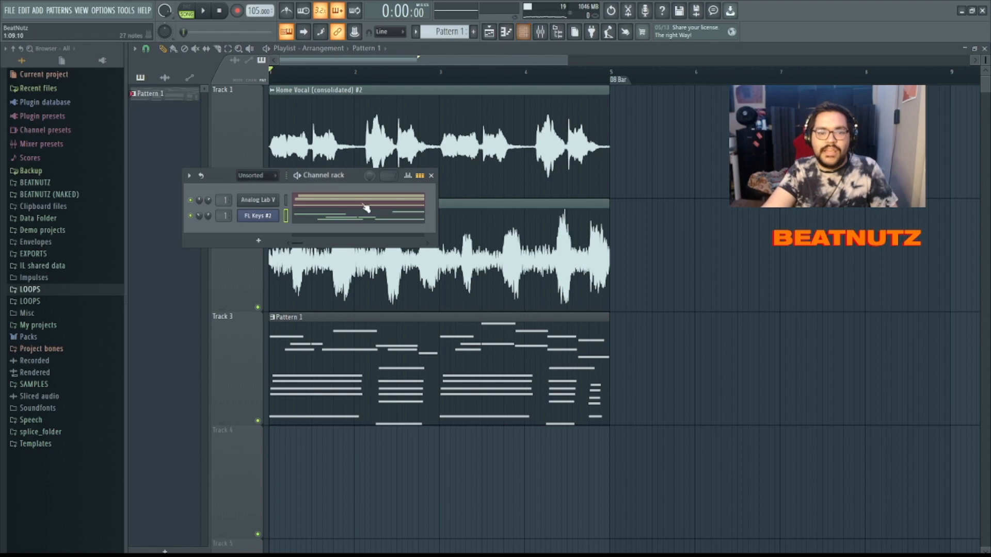
double_click(389, 357)
click(384, 359)
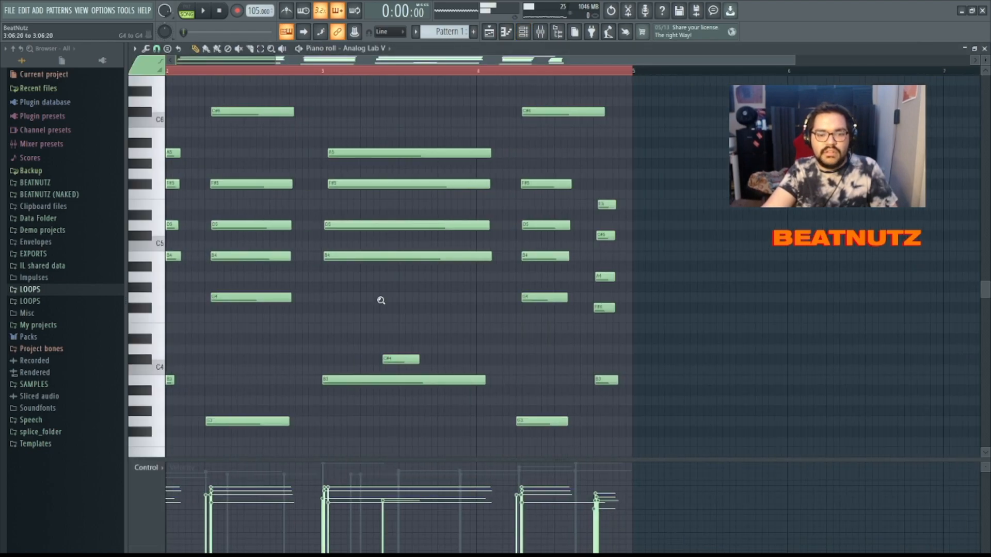
ctrl+right_click(381, 300)
right_click(600, 357)
click(490, 32)
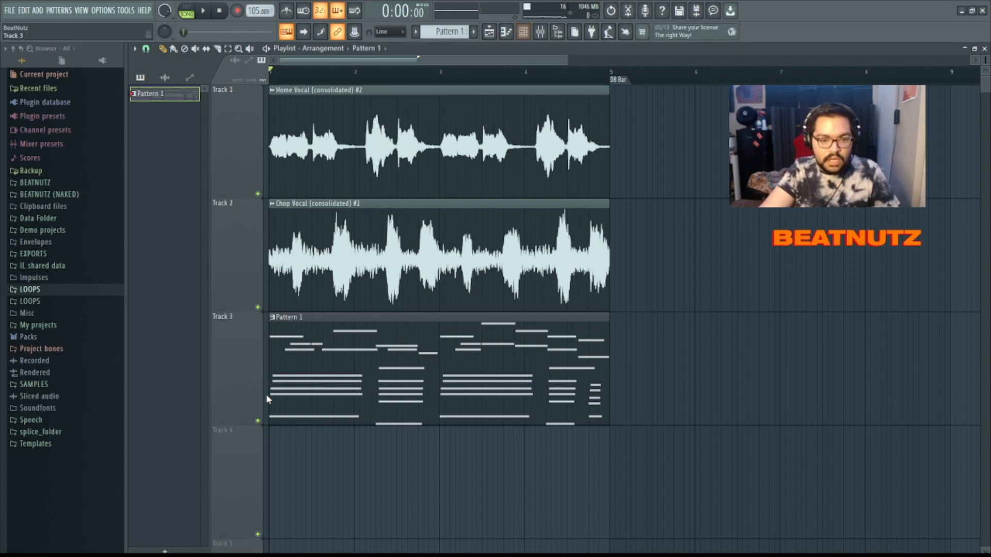
- Copy the chord progression from the Analog Lab V piano roll to a new Sampler channel
double_click(325, 351)
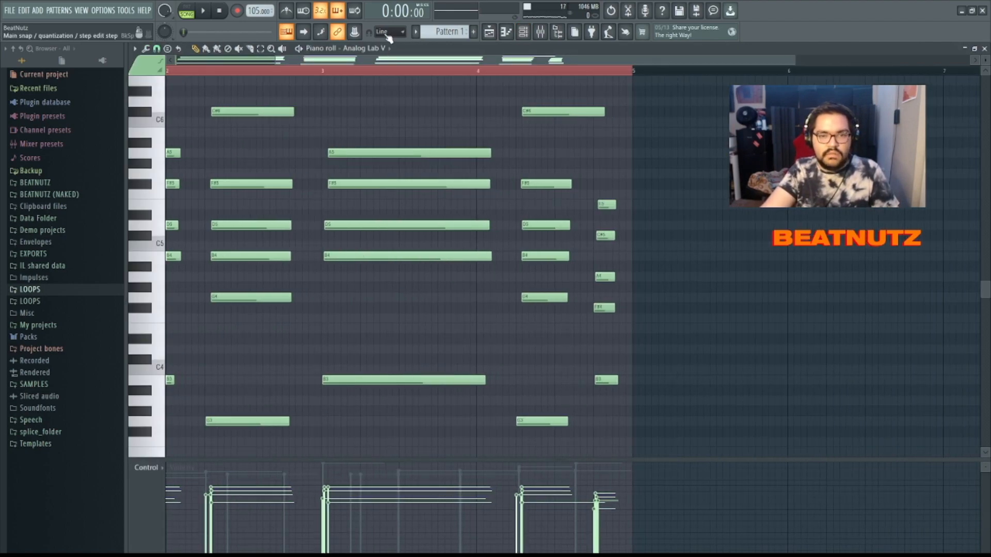
click(385, 48)
click(393, 173)
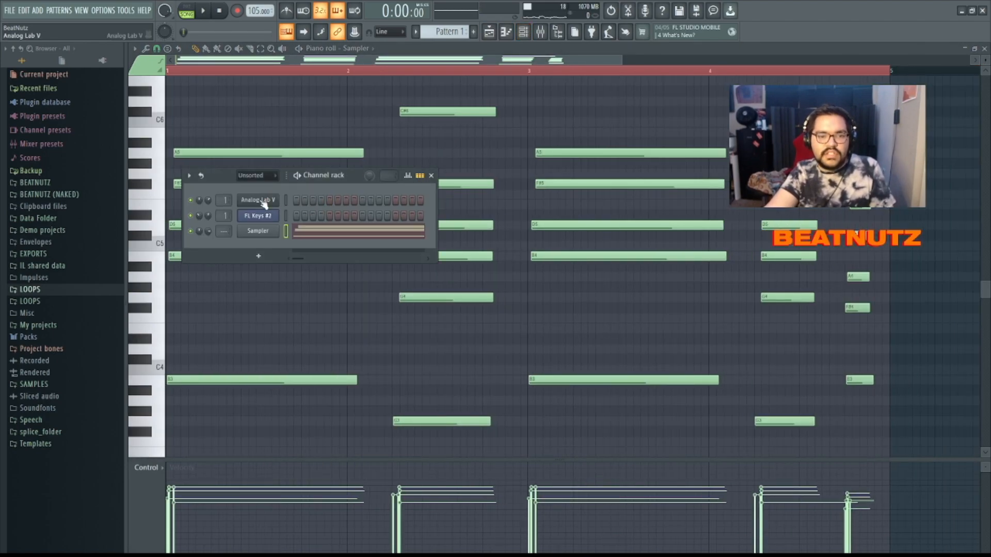
- Load the Air String 1 preset from Analog Lab V's Strings type and lower the channel's volume during playback
click(259, 199)
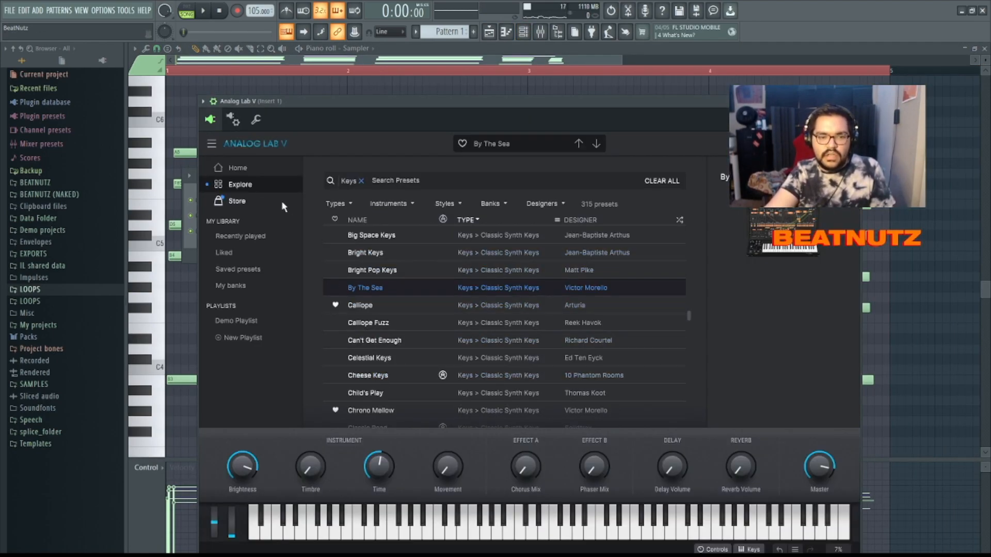
click(239, 170)
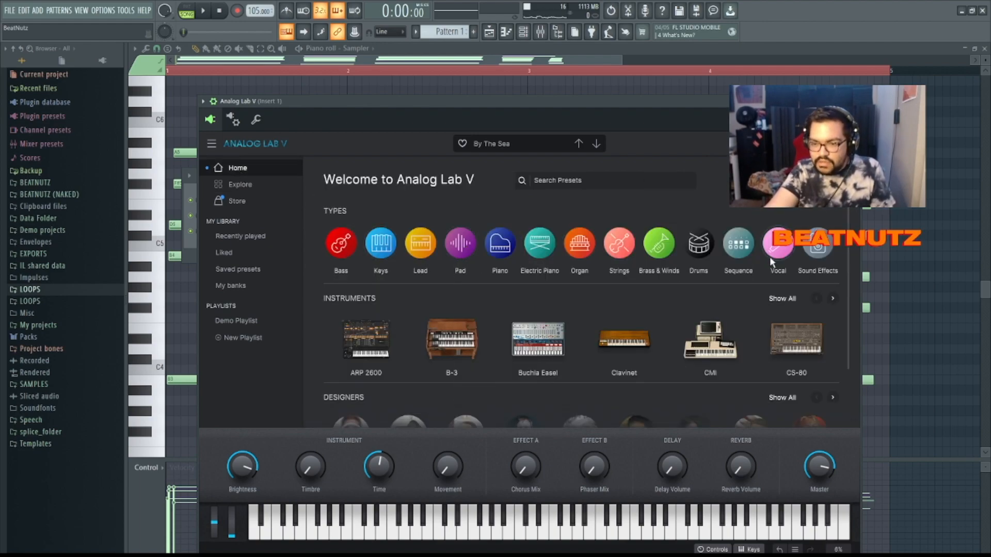
click(610, 250)
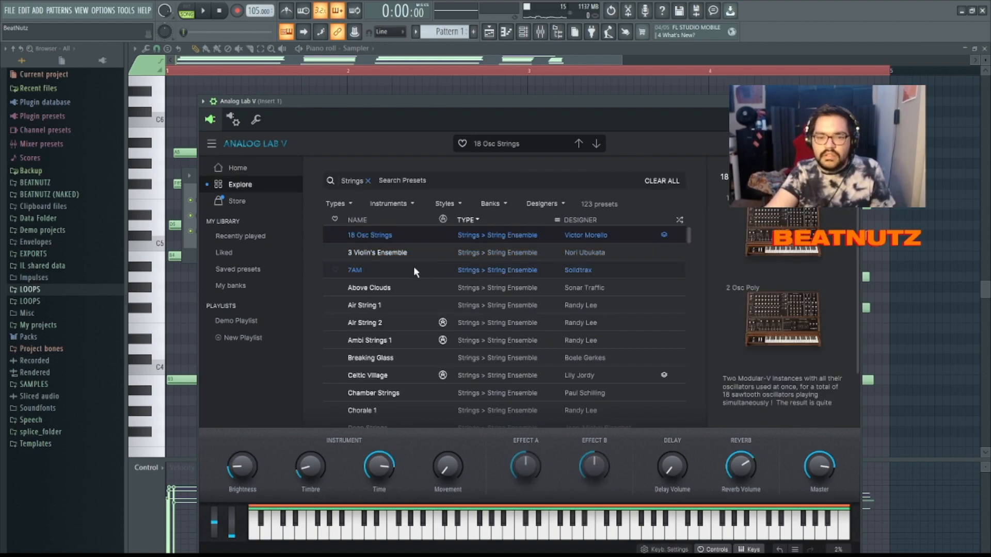
click(408, 305)
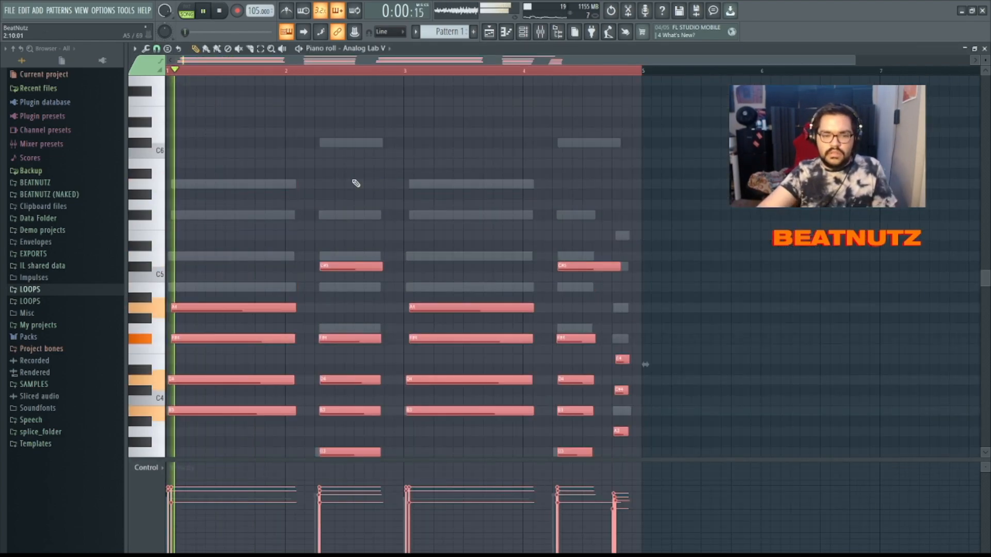
key(F6)
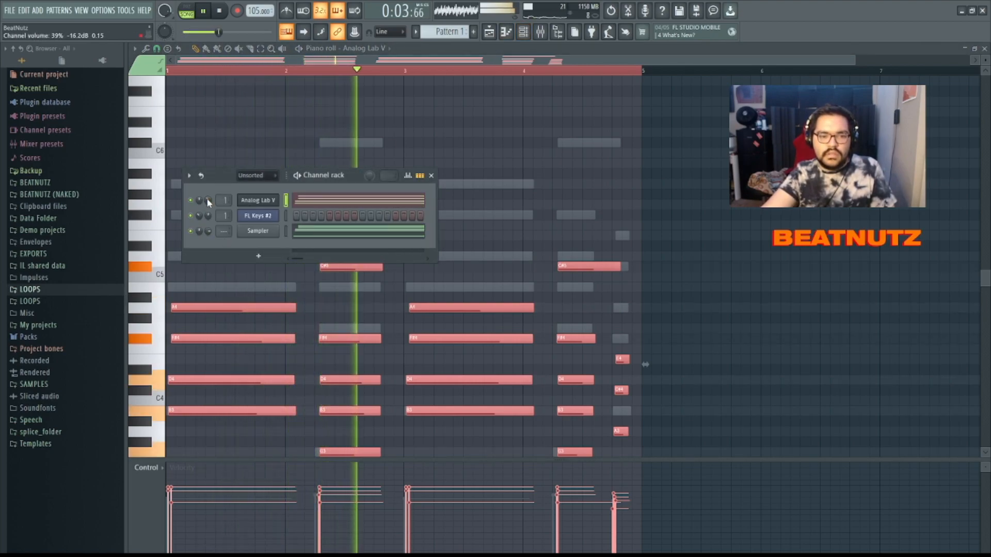
scroll(208, 200, down, 3)
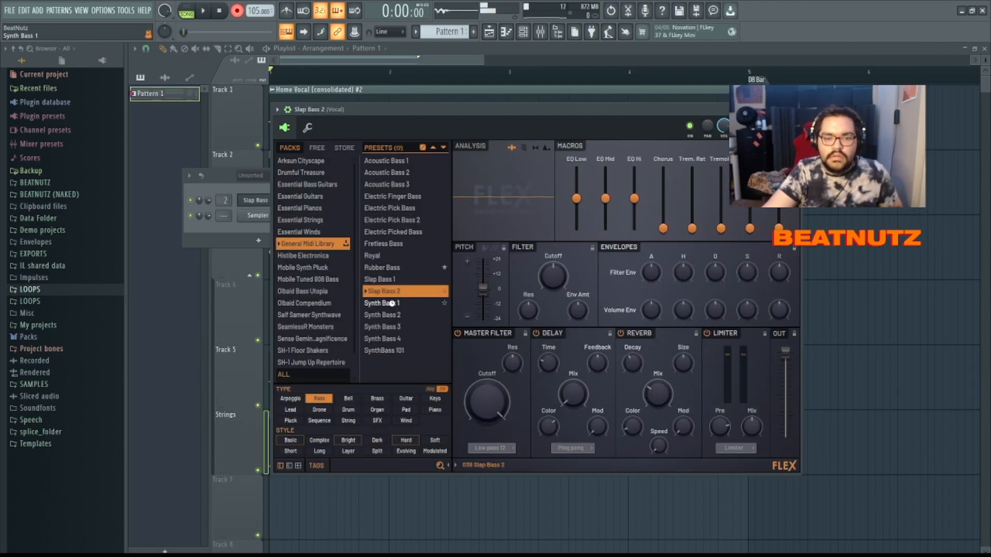
- Audition Synth Bass 1 and load Synth Bass 2 from FLEX's General Midi Library
click(395, 305)
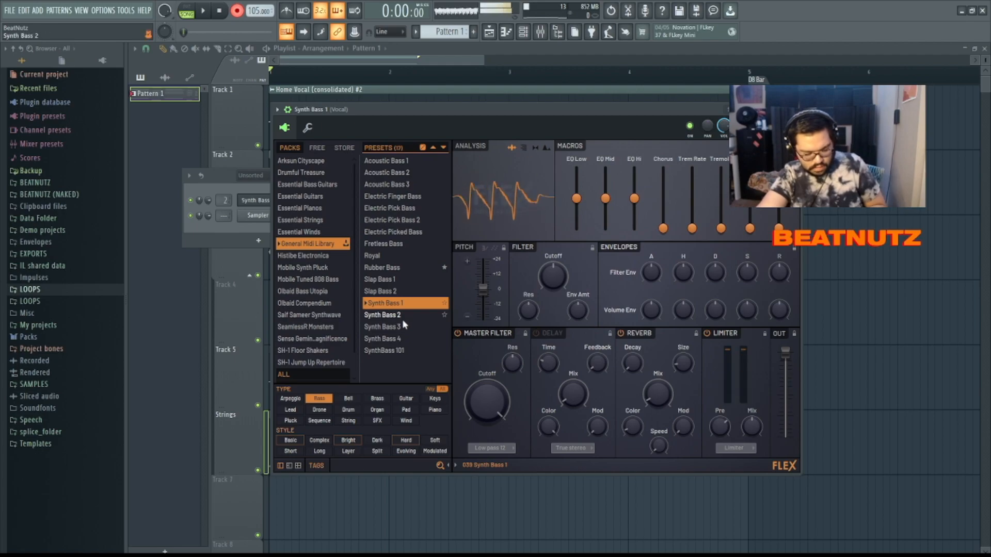
click(395, 316)
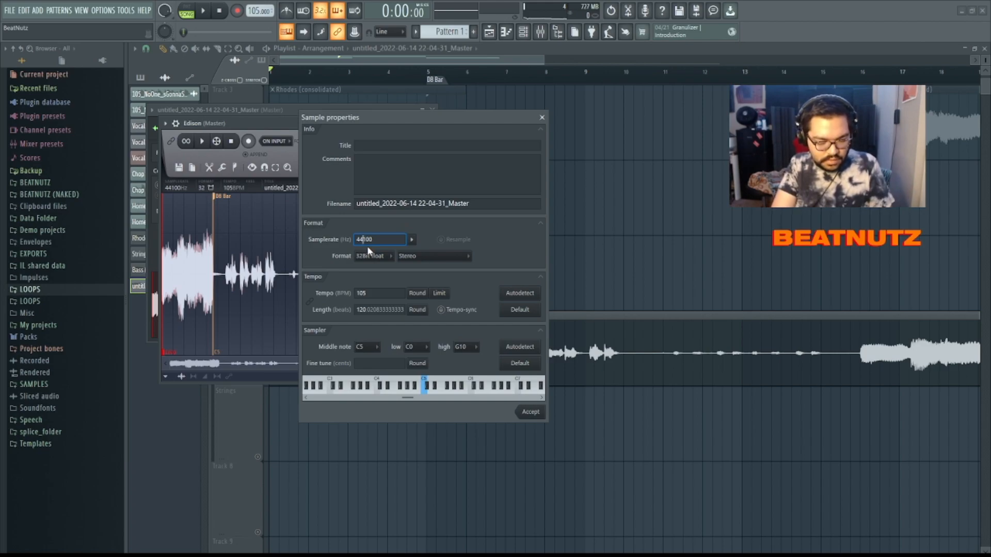
- Set the recorded master sample's samplerate to 54100 Hz in its Edison properties and play it back
key(BackSpace)
text(5)
click(529, 412)
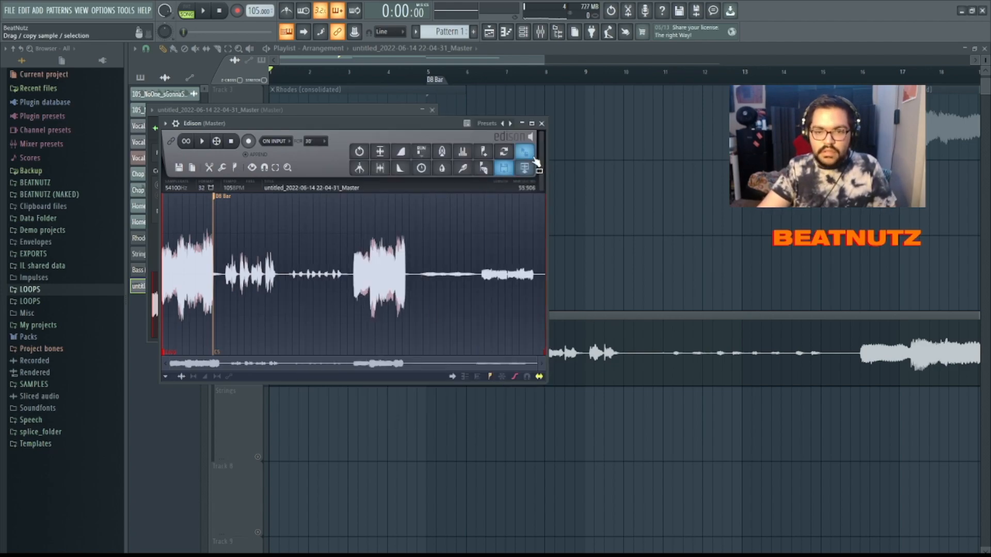
click(203, 142)
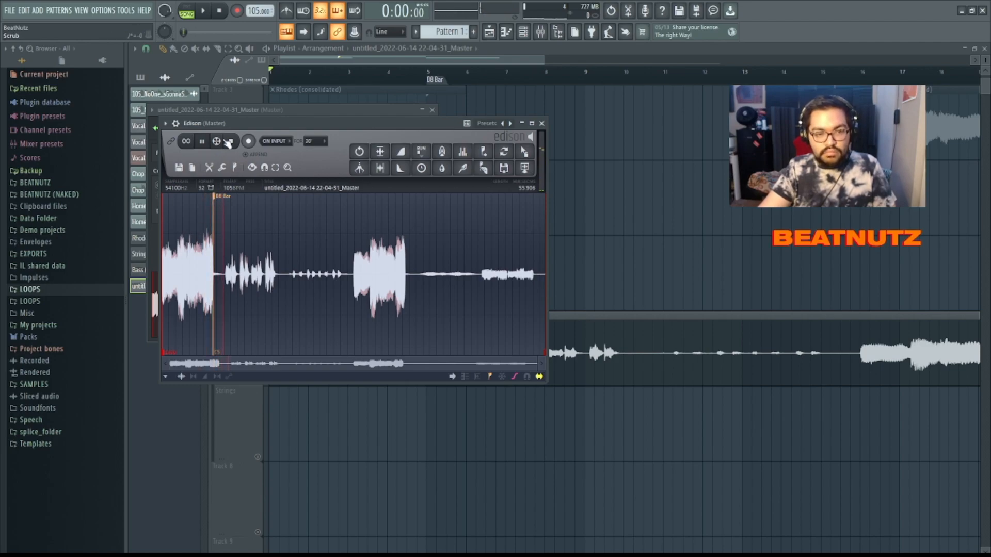
- Place the pitched-up Edison sample at bar 1 of the Strings track and cut off everything after its first loud section
drag(227, 143, 261, 458)
scroll(535, 411, up, 5)
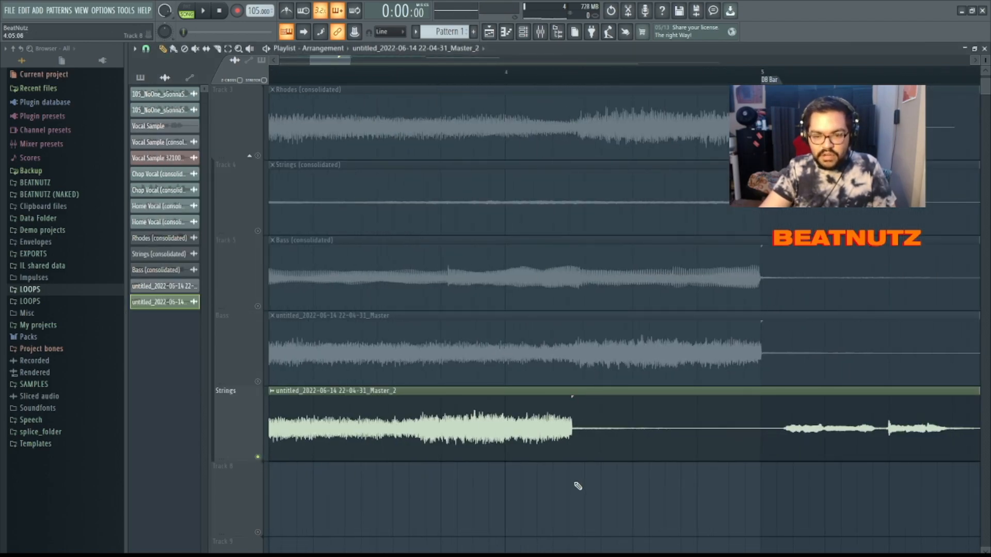
scroll(576, 484, up, 5)
key(c)
drag(539, 401, 541, 403)
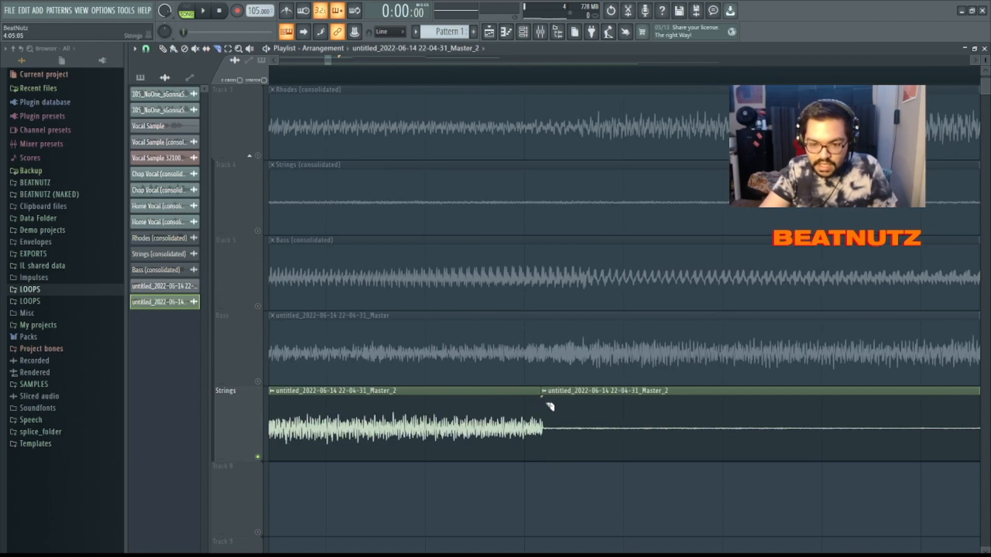
right_click(549, 406)
scroll(570, 431, down, 4)
- Check the trimmed clip's stretching mode and try to stretch its end to bar 5
double_click(292, 452)
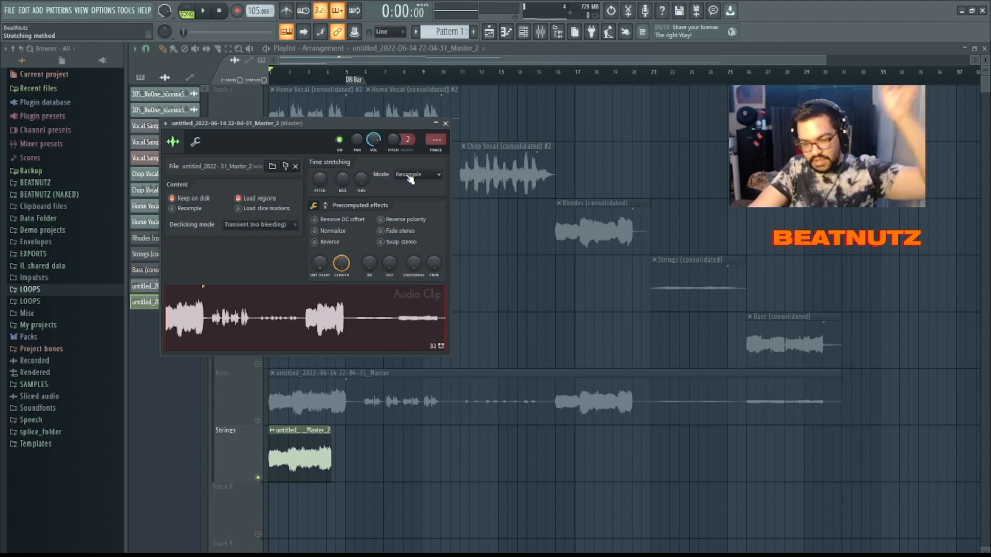
key(Escape)
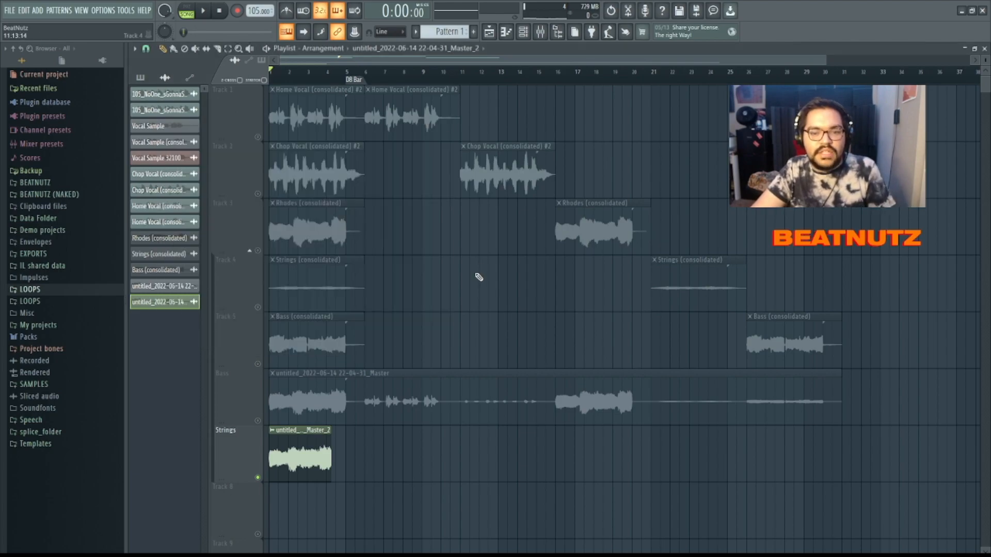
scroll(289, 419, up, 5)
drag(462, 437, 531, 437)
key(ctrl+z)
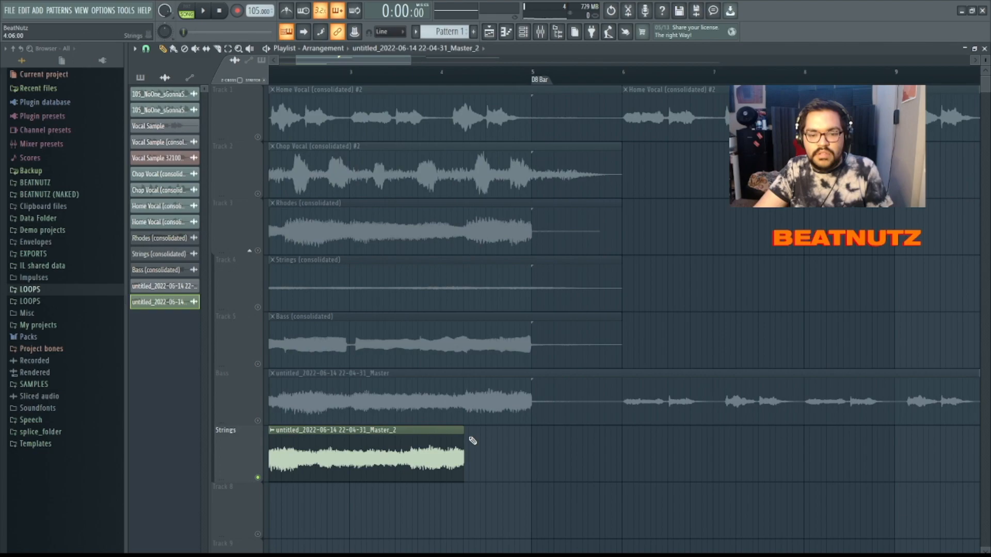
- Delete the original master recording and all consolidated clips, keeping only the trimmed pitched-up clip
scroll(523, 463, down, 6)
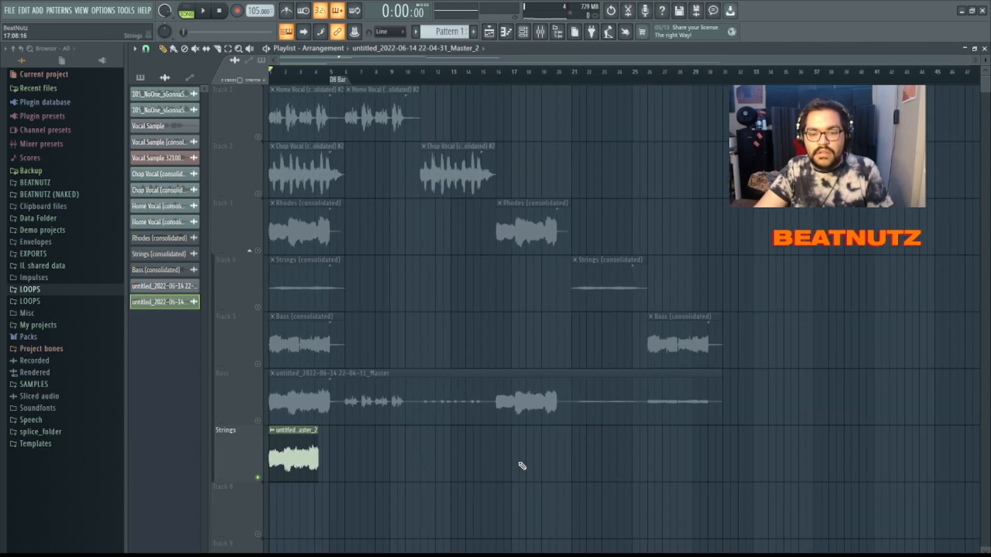
right_click(528, 416)
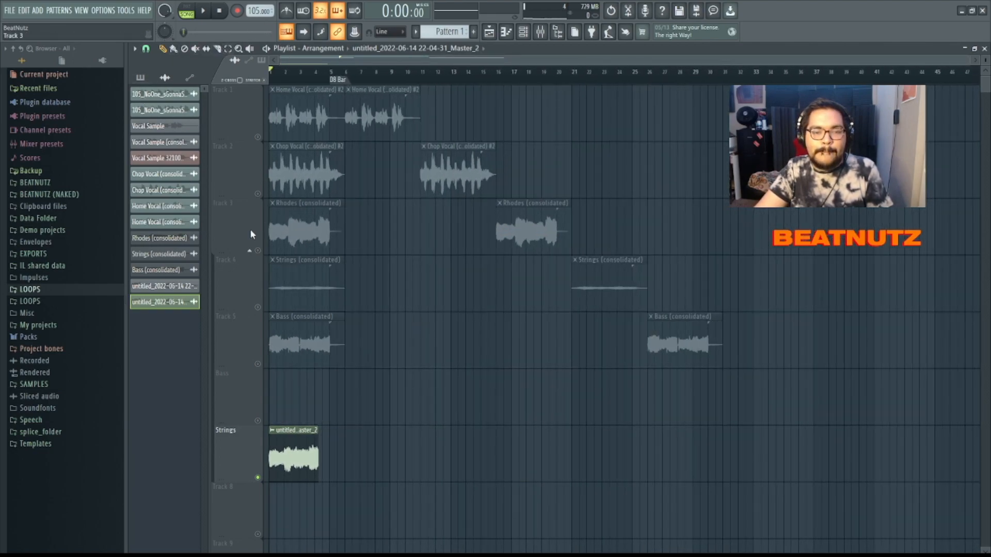
drag(732, 382, 269, 115)
right_click(301, 192)
scroll(301, 192, up, 6)
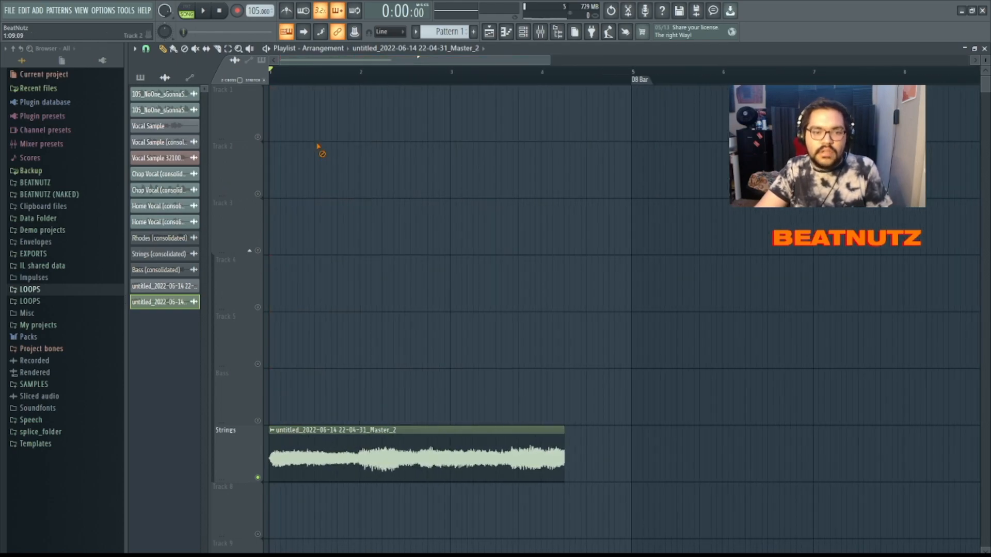
- With all tracks unmuted and the clip on Track 1, set the tempo to 82 BPM and fit the clip's end to bar 5
click(258, 137)
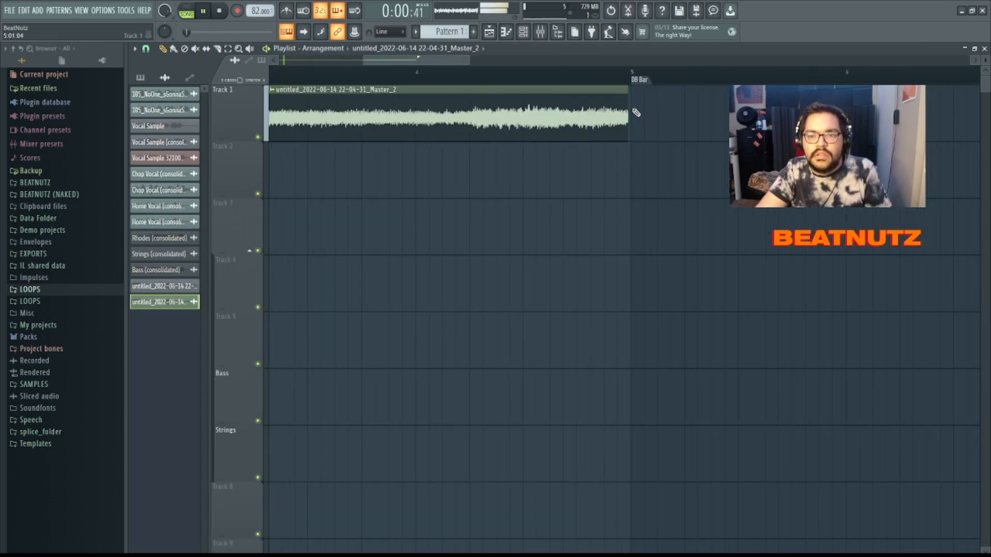
drag(629, 98, 646, 99)
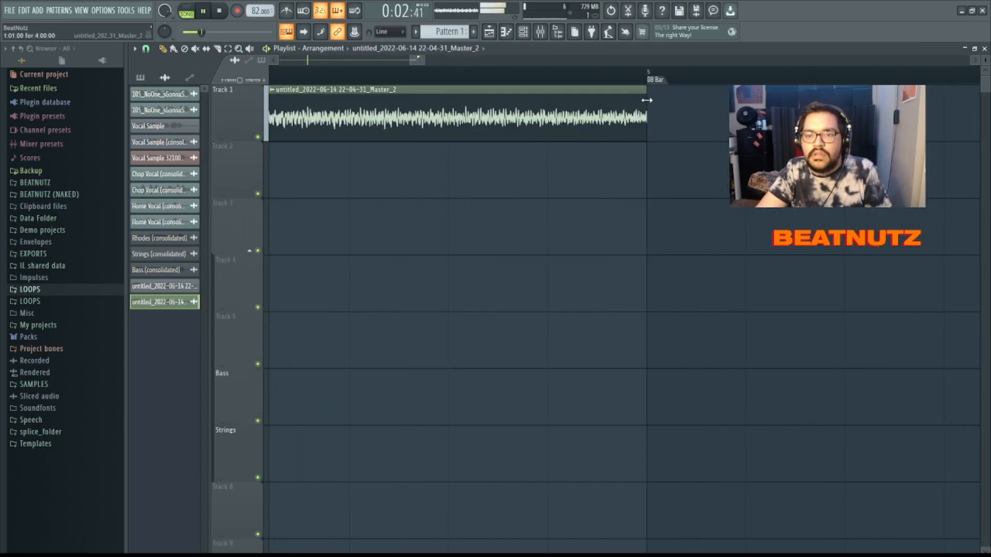
ctrl+right_click(694, 143)
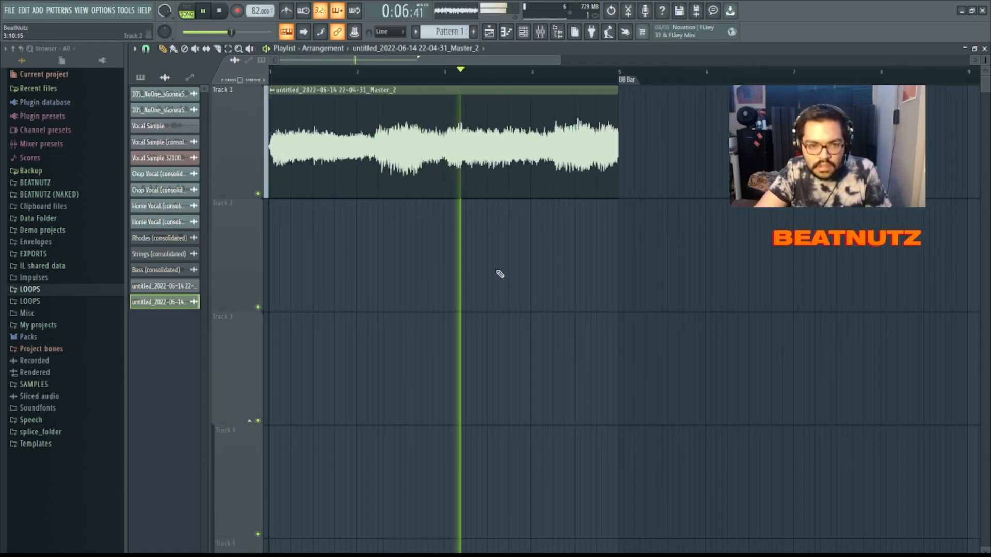
key(space)
double_click(422, 188)
key(Escape)
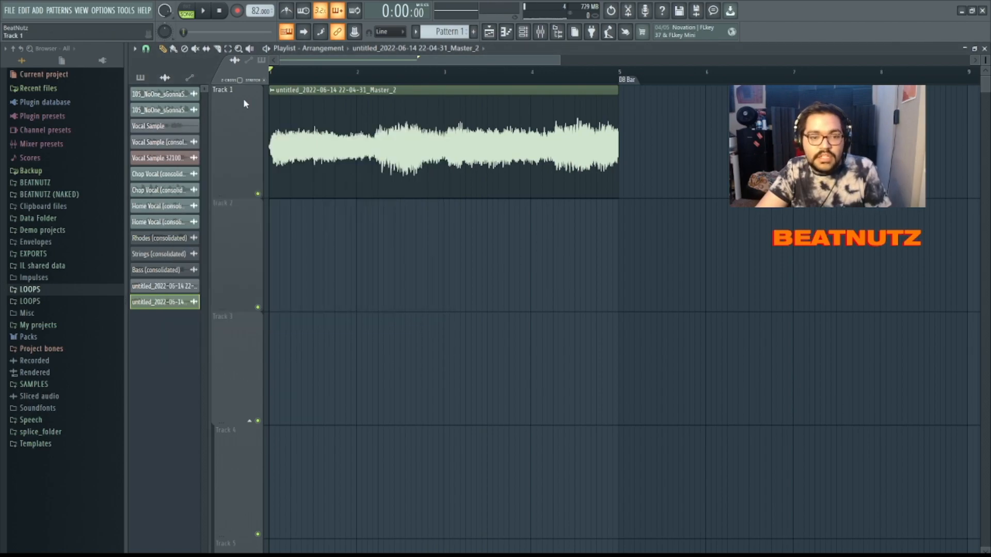
- Extend the Track 1 clip to the full recording, 30 bars long, and save the project
scroll(419, 222, down, 3)
click(264, 80)
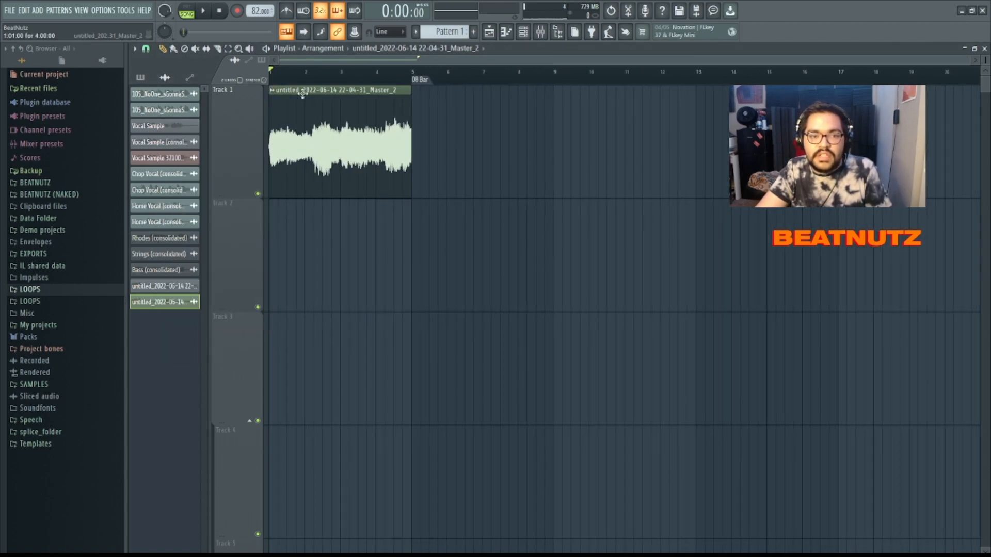
drag(411, 102, 771, 101)
scroll(774, 101, up, 5)
scroll(707, 99, up, 3)
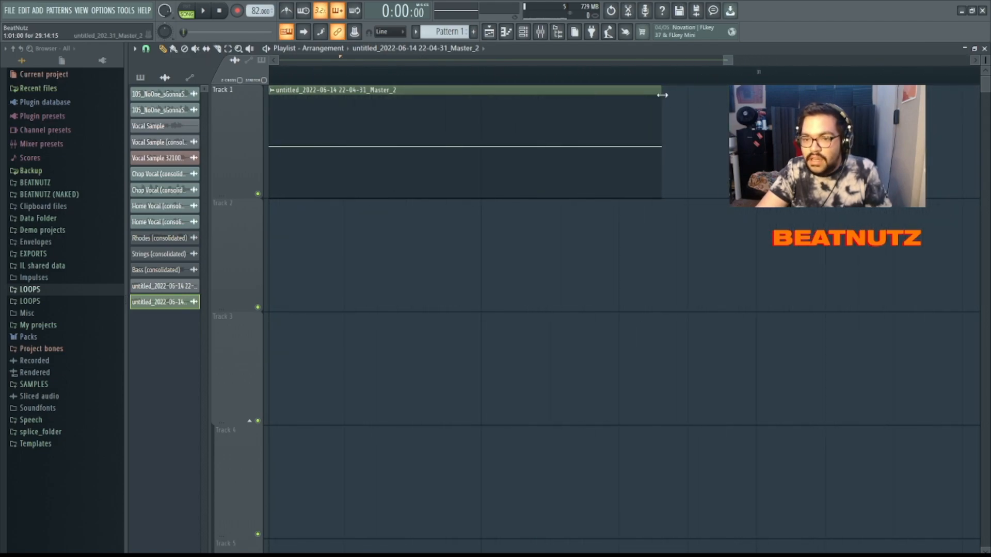
drag(661, 97, 740, 98)
scroll(730, 255, down, 10)
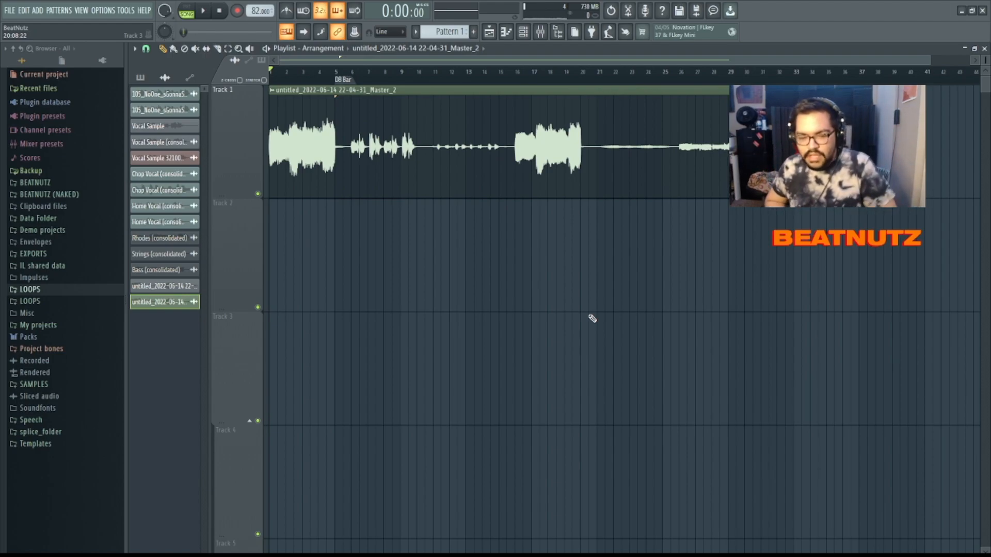
key(ctrl+s)
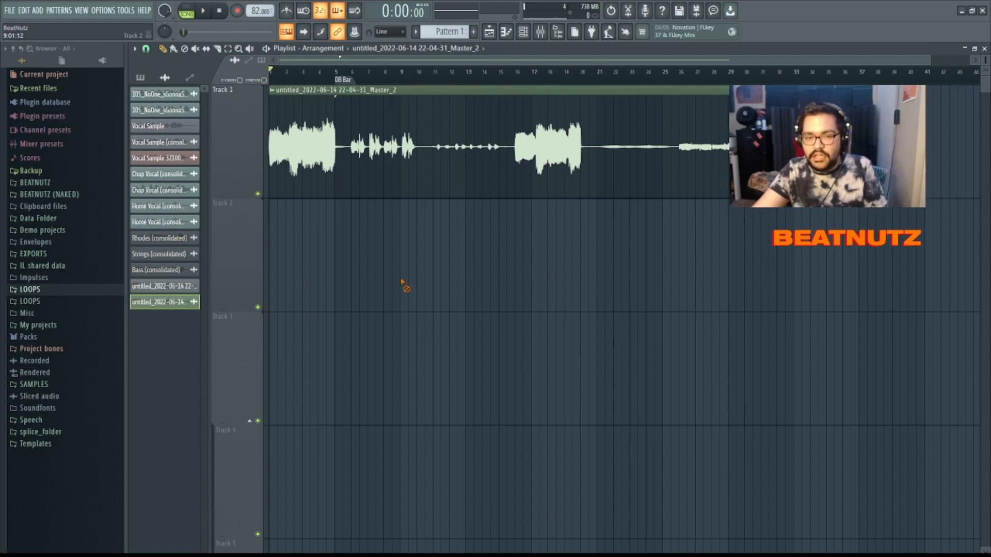
- Copy the Track 1 clip to the start of Track 2 and make the copy unique
scroll(405, 281, up, 5)
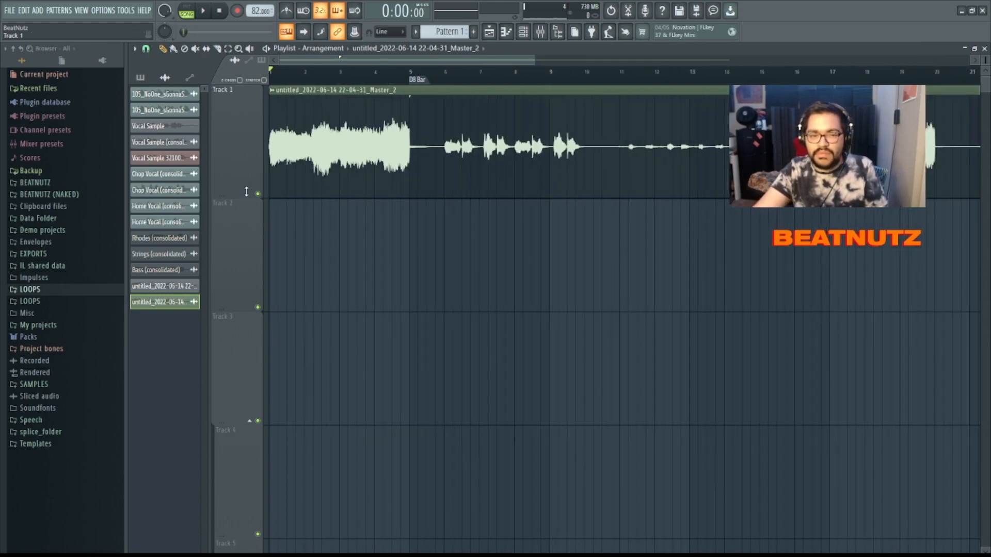
click(273, 92)
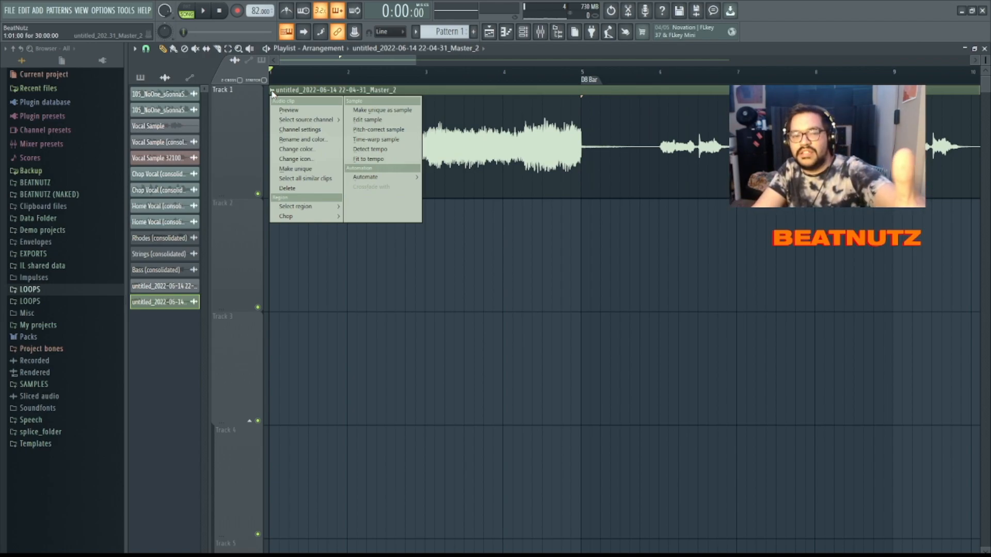
click(567, 277)
drag(414, 248, 270, 254)
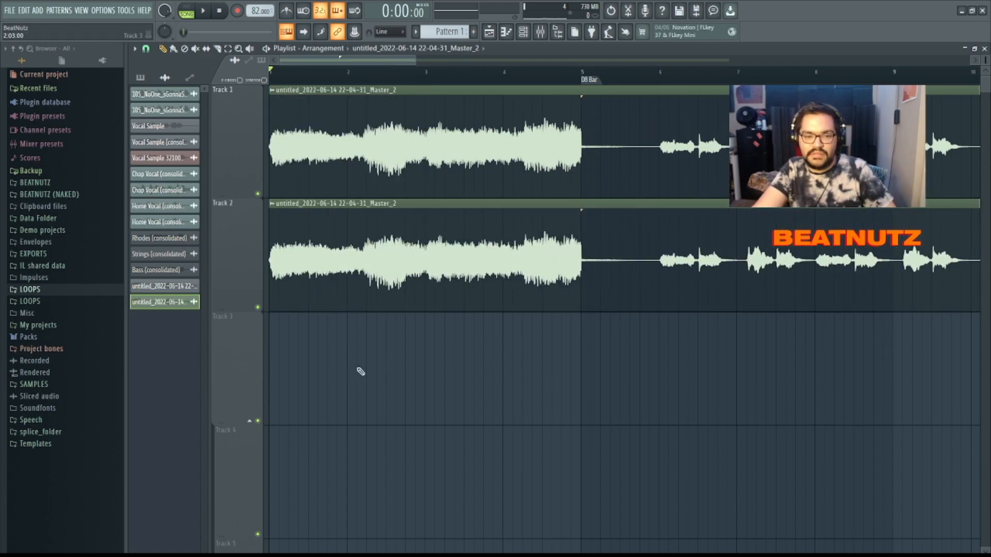
click(272, 205)
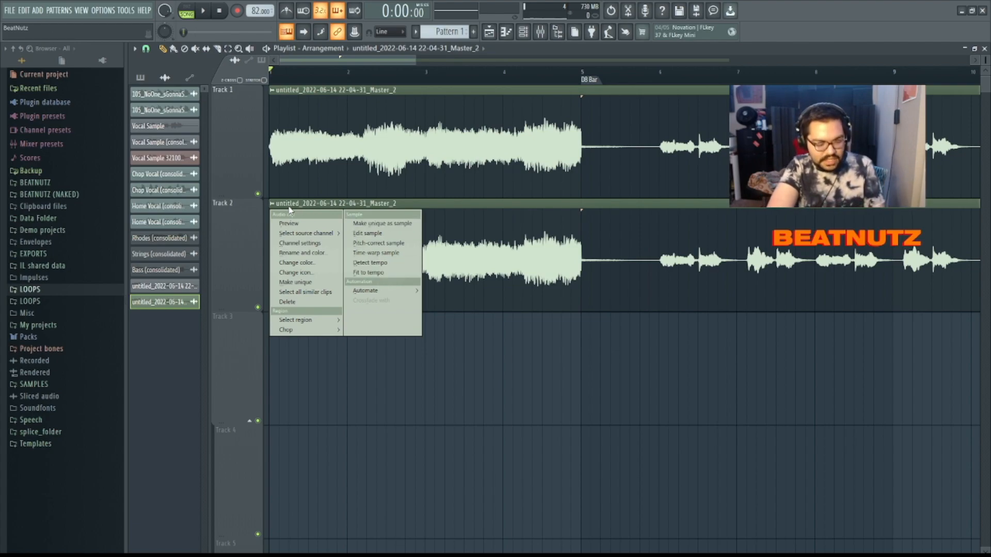
key(m)
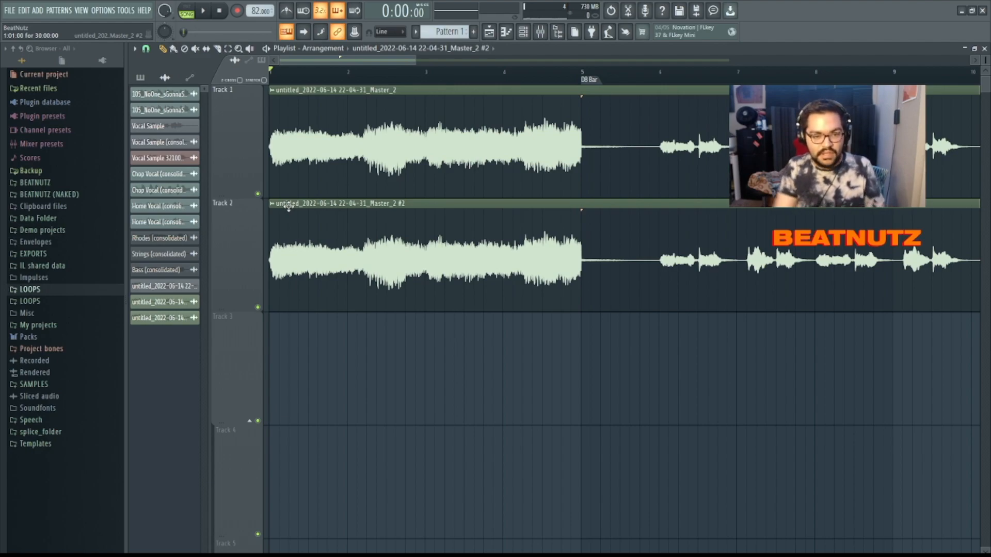
click(280, 211)
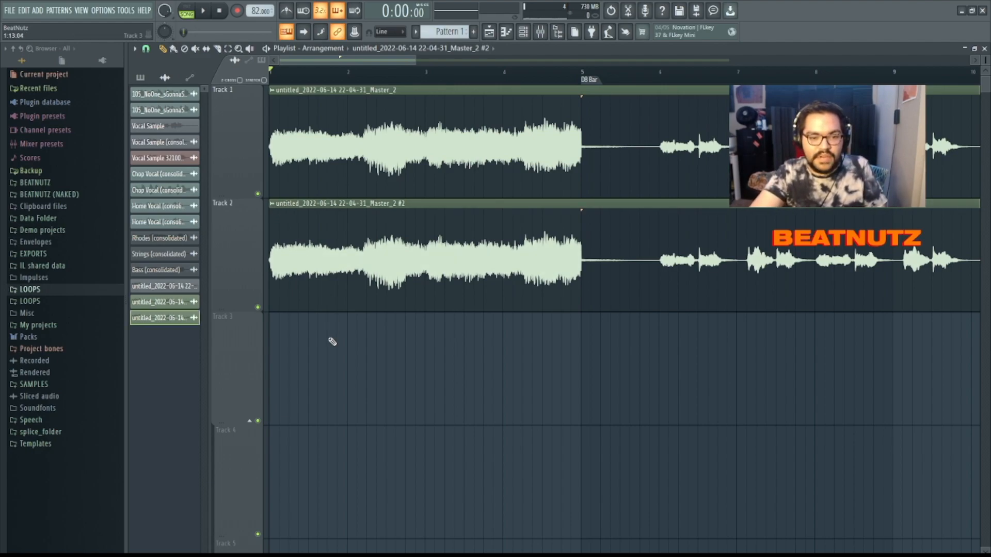
- Place another copy of the unique Track 2 clip at the start of Track 3
drag(333, 334, 199, 365)
right_click(281, 322)
click(280, 322)
right_click(280, 322)
click(284, 325)
- Open the Track 3 clip's sample in Edison for viewing, and close the editor
click(273, 318)
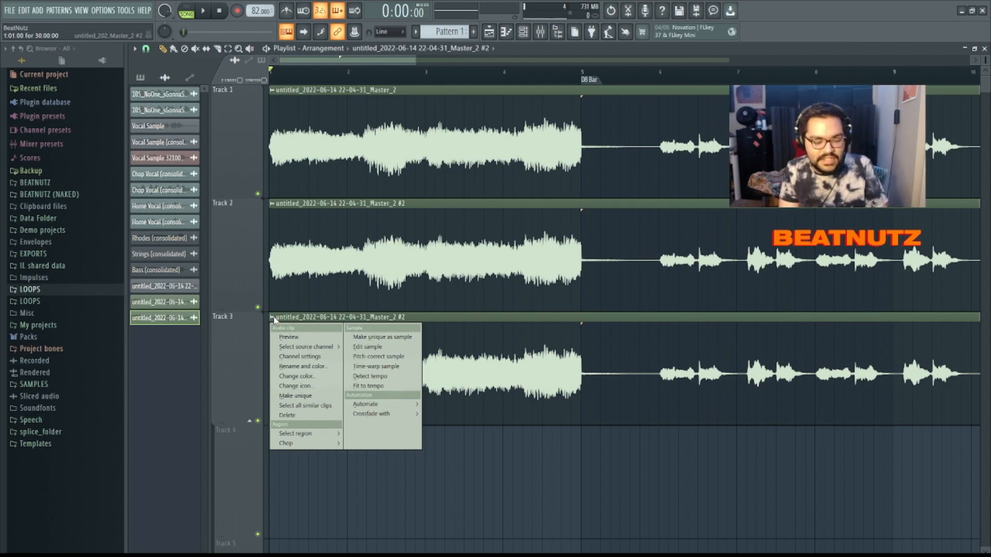
click(367, 347)
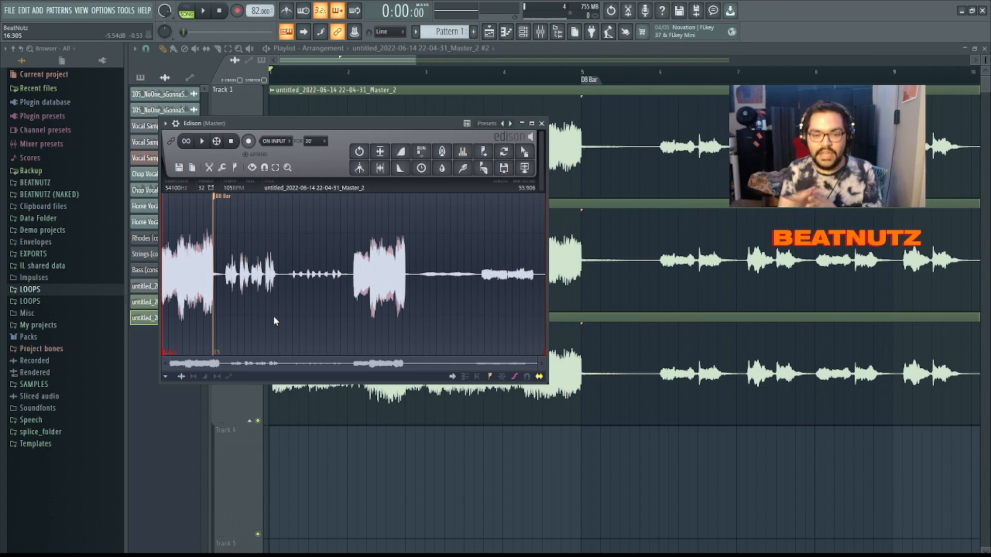
key(Escape)
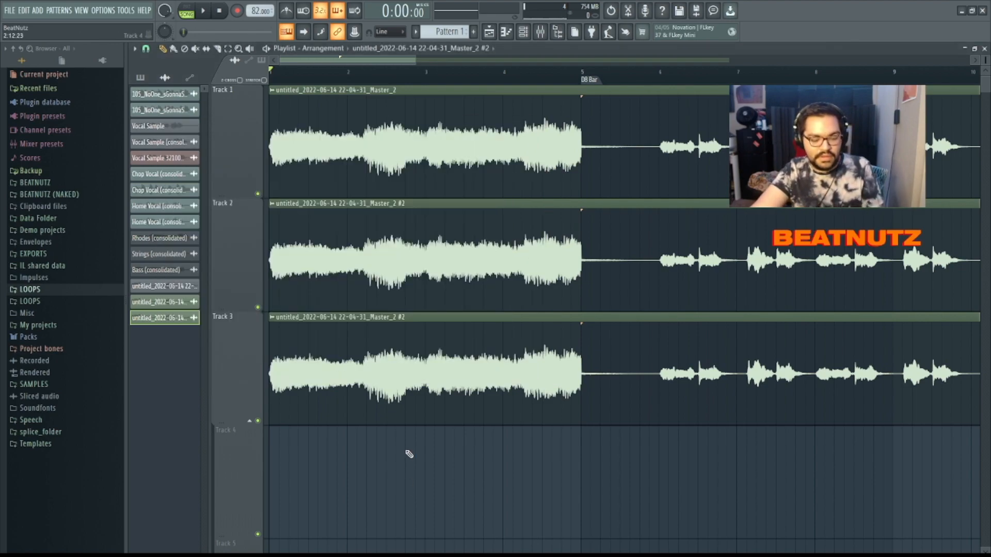
scroll(410, 454, down, 4)
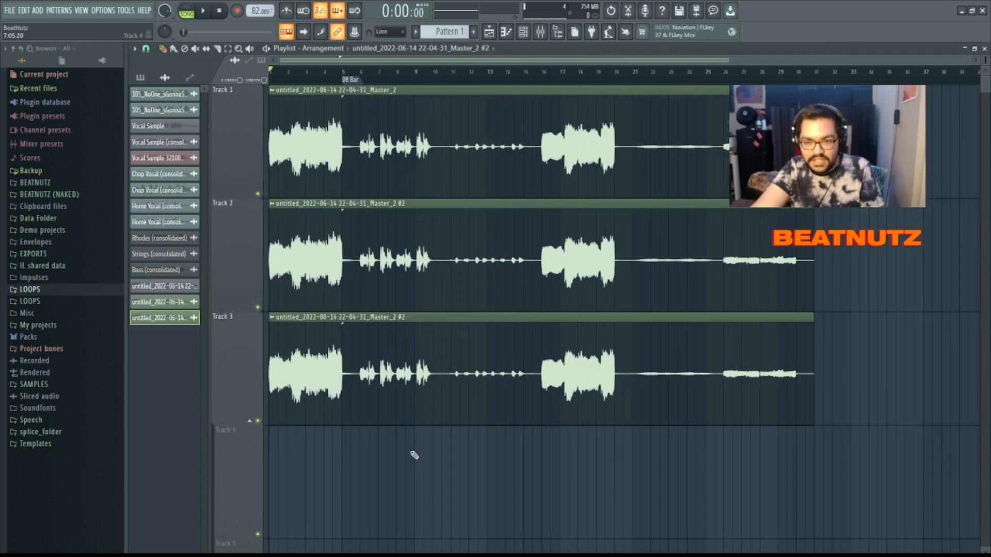